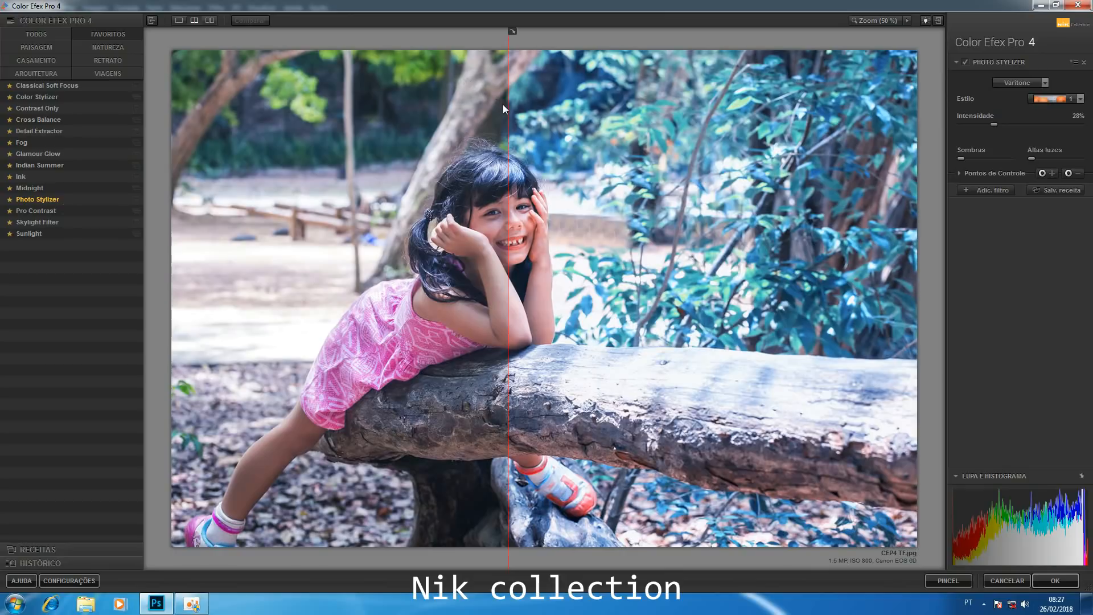
Compare the original and Photo Stylizer versions of the photo by moving the split preview divider
left_click_drag(507, 107, 609, 125)
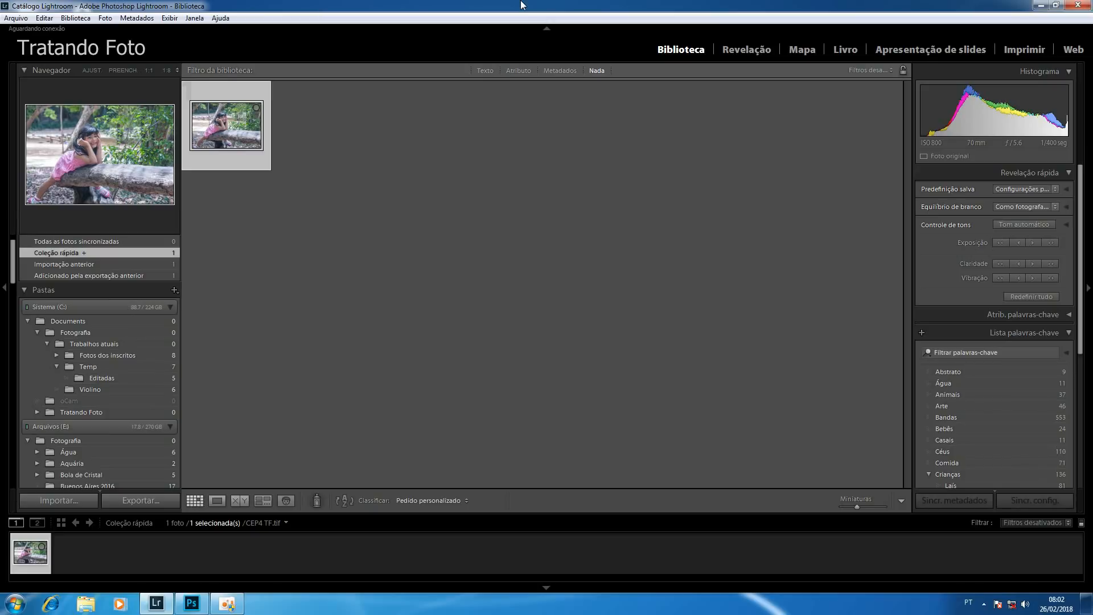
Open the library photo in Color Efex Pro 4 from Lightroom as a copy with the Lightroom adjustments
right_click(243, 125)
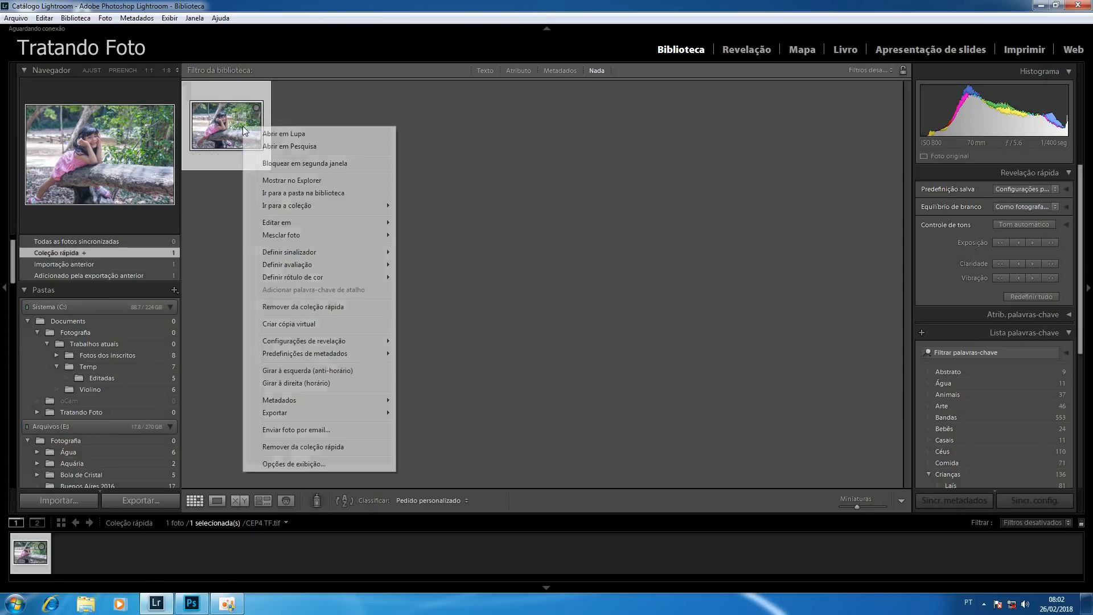
mouse_move(303, 223)
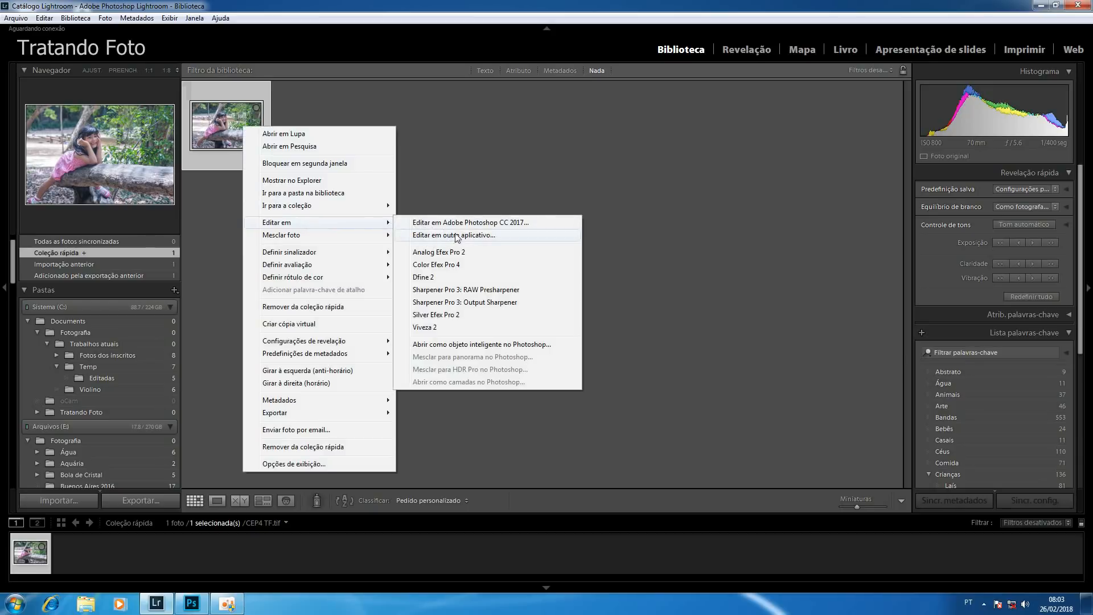
left_click(447, 265)
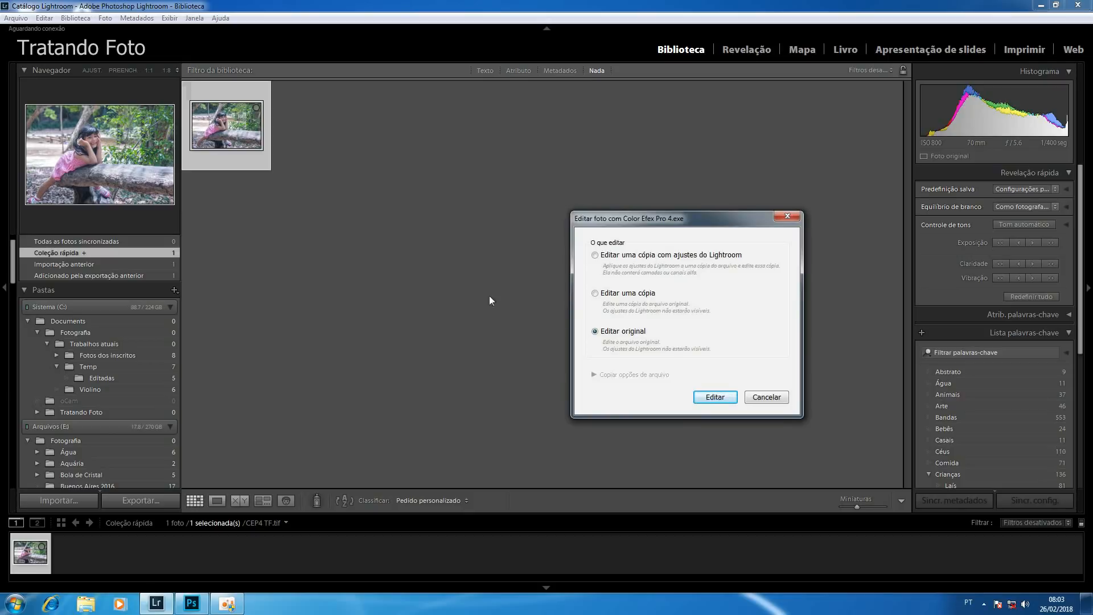
left_click(660, 258)
left_click(710, 401)
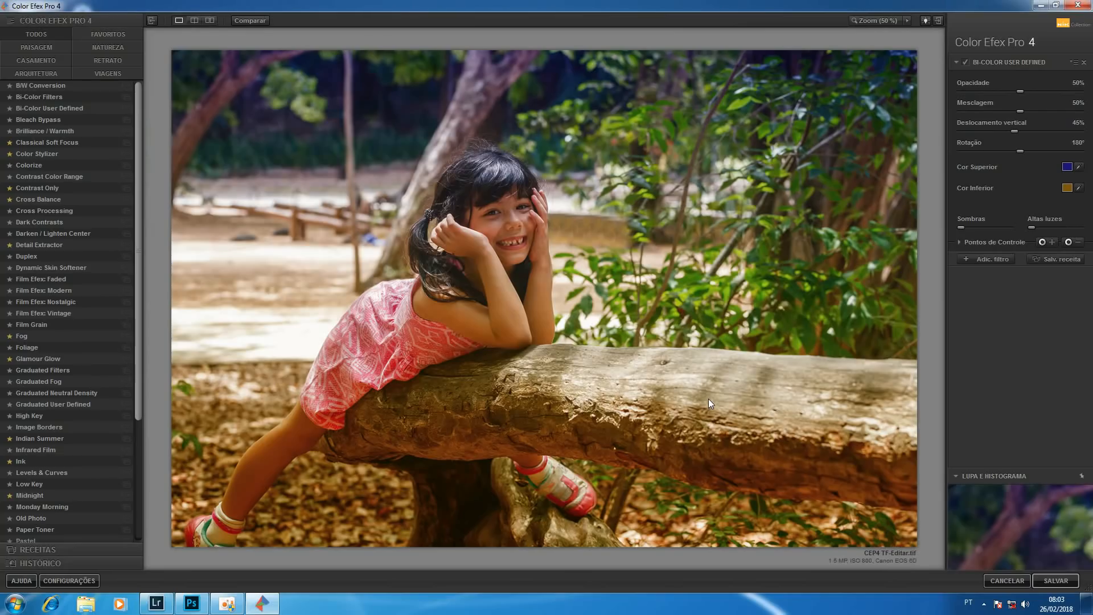
Try a few filters on the photo, choose Dynamic Skin Softener and save the edited copy back to Lightroom
left_click(63, 161)
left_click(60, 224)
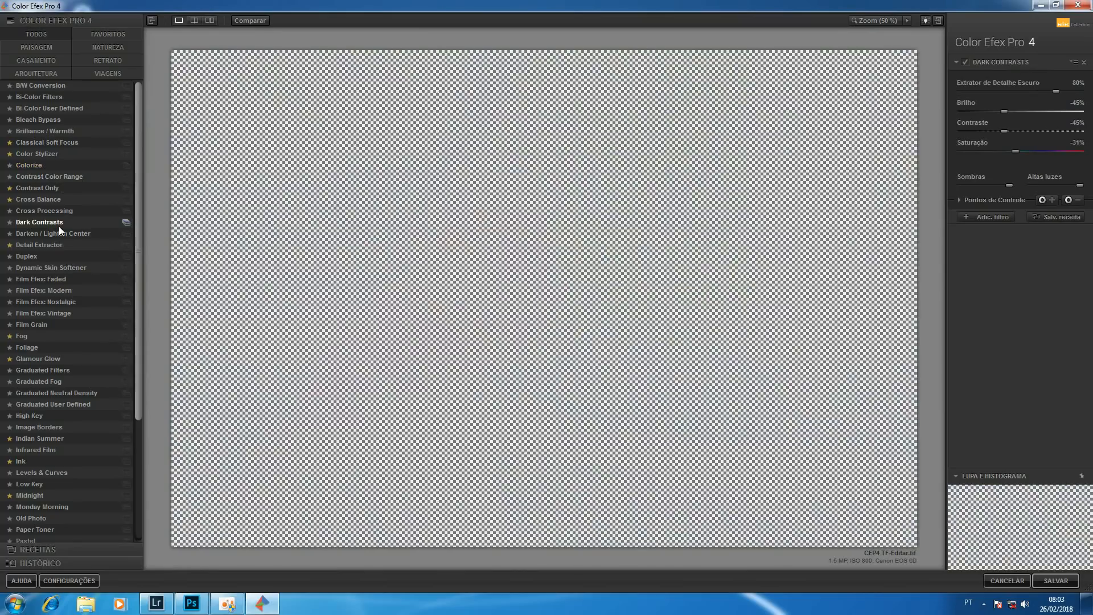
left_click(60, 267)
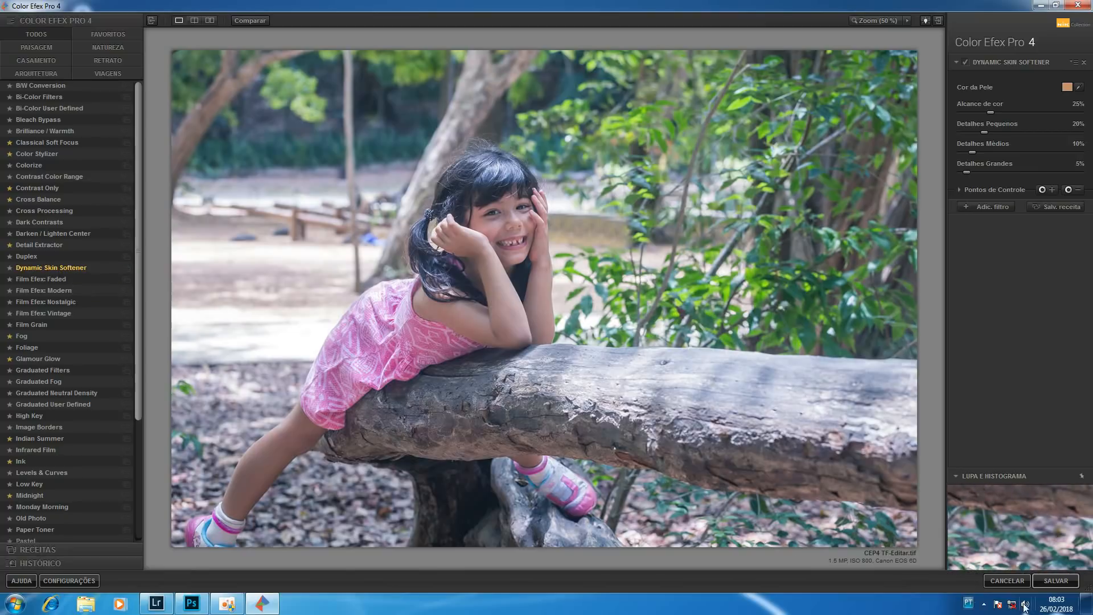
left_click(1055, 581)
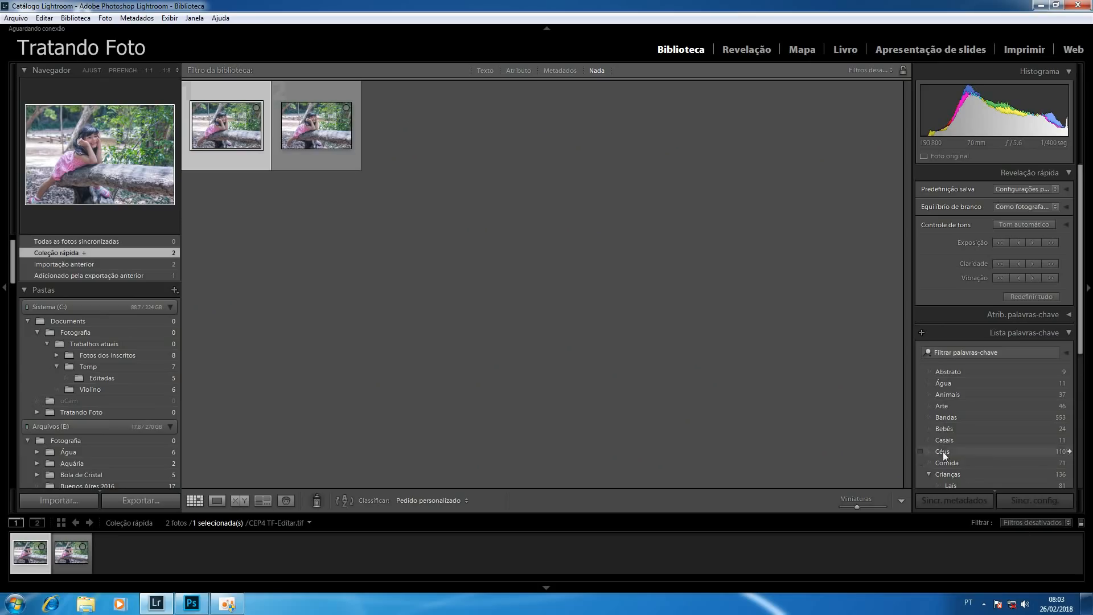
double_click(317, 122)
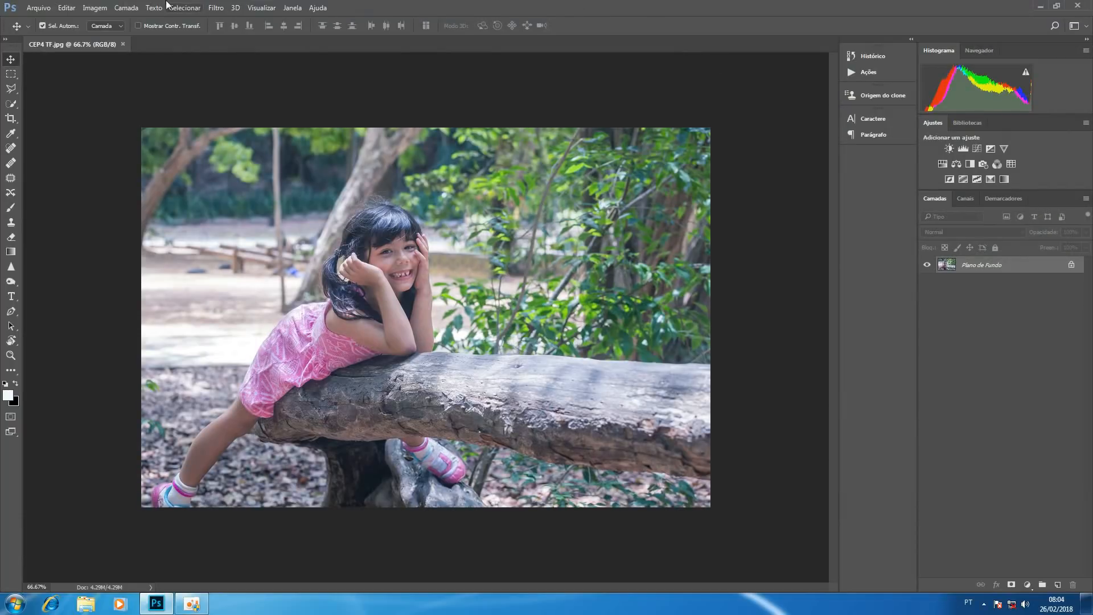
Switch to Photoshop and locate Color Efex Pro 4 among the Nik Collection filters without launching it
left_click(218, 9)
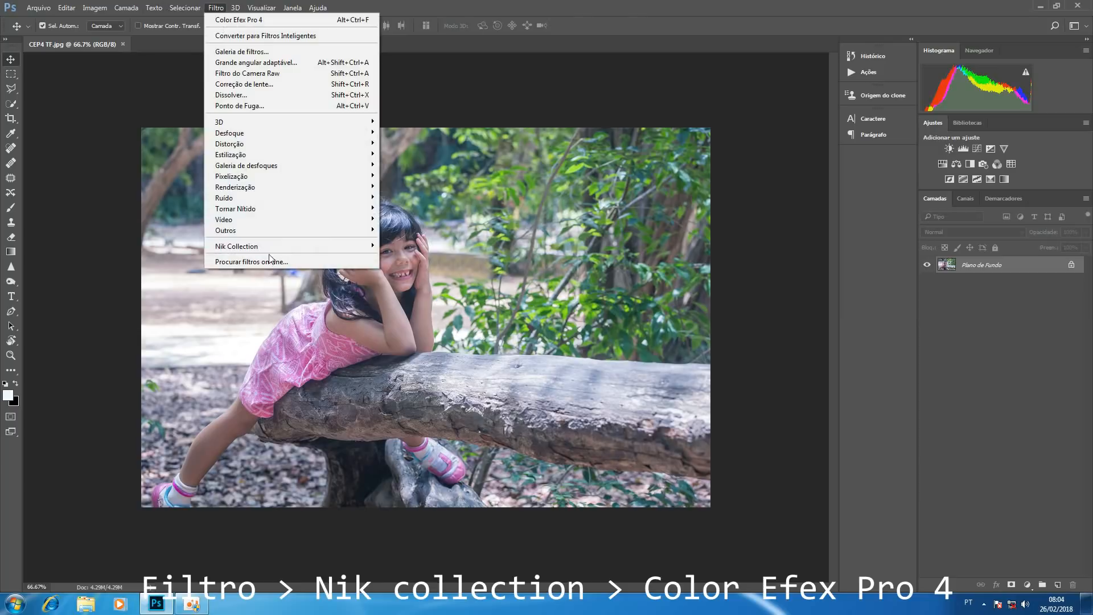
mouse_move(273, 250)
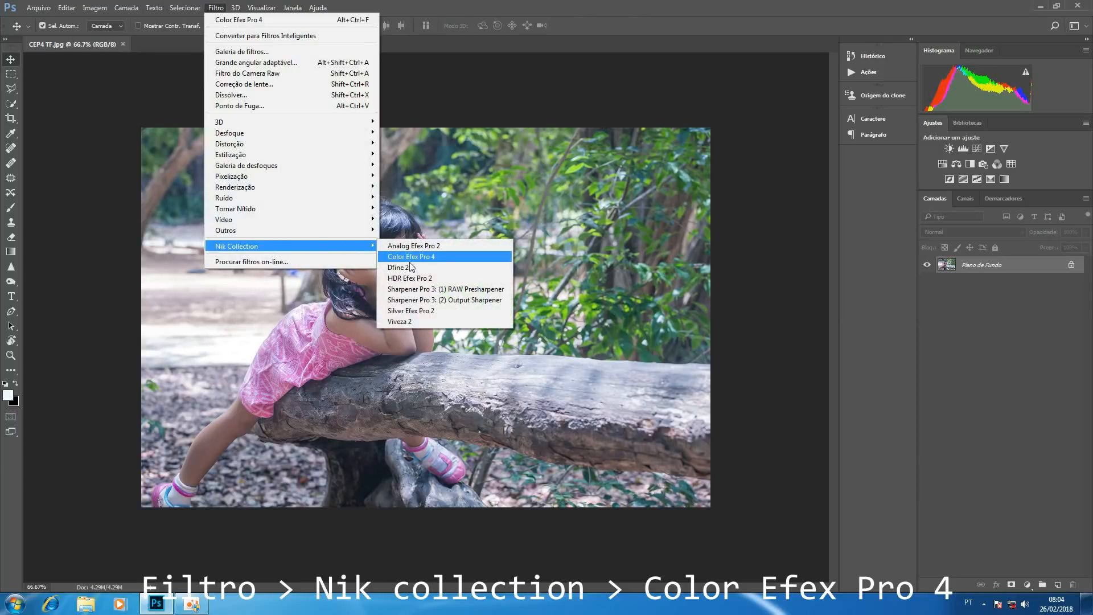
left_click(647, 5)
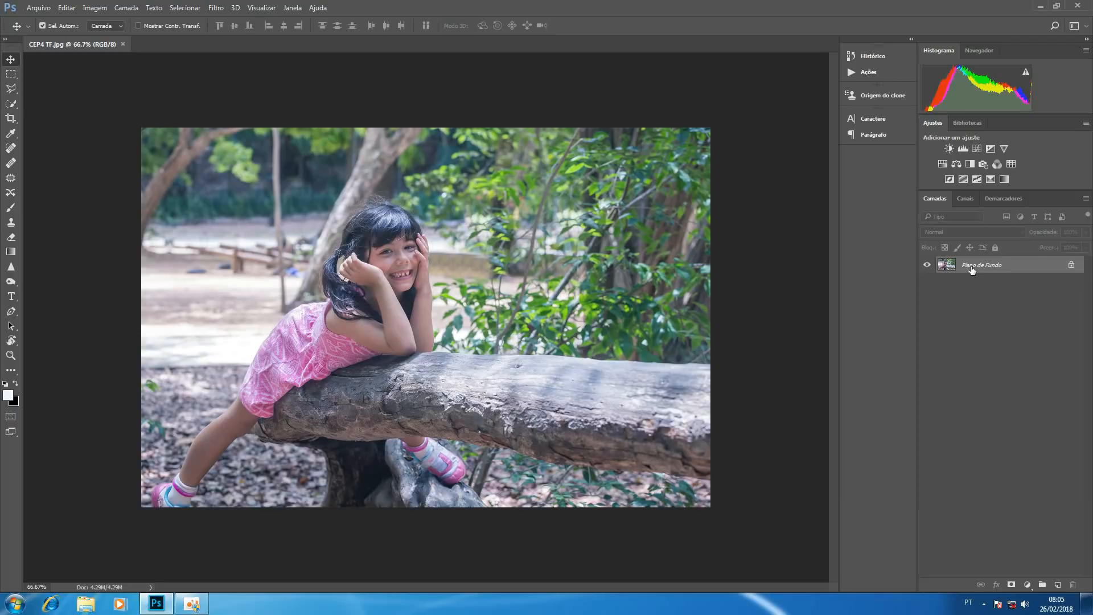
Add a Brightness/Contrast adjustment layer with increased contrast and check whether the Nik Collection filters are available for it
left_click(949, 149)
left_click(578, 156)
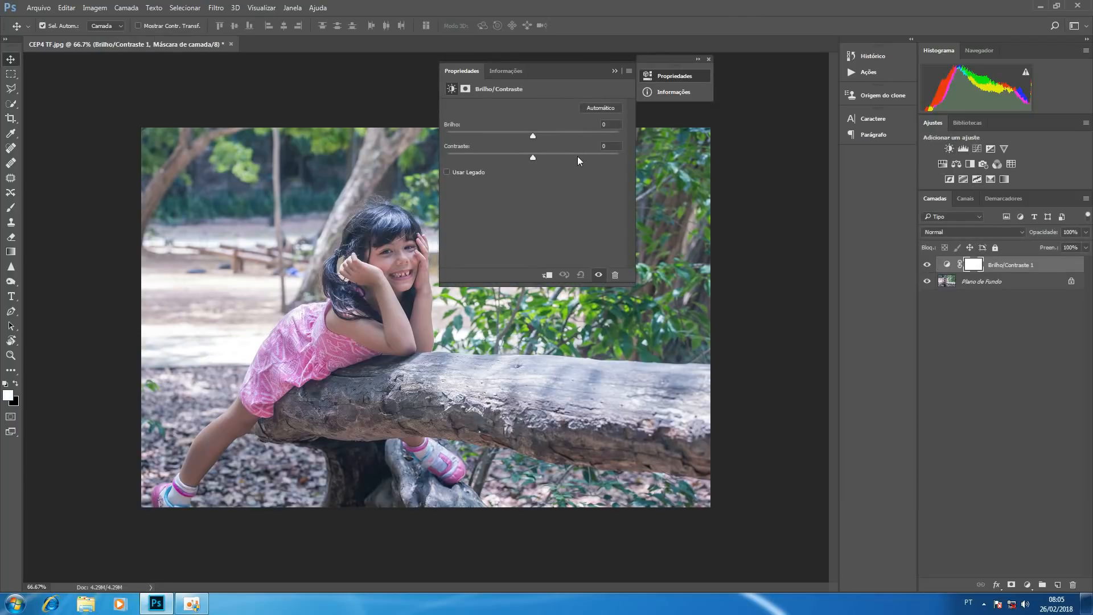
left_click(613, 72)
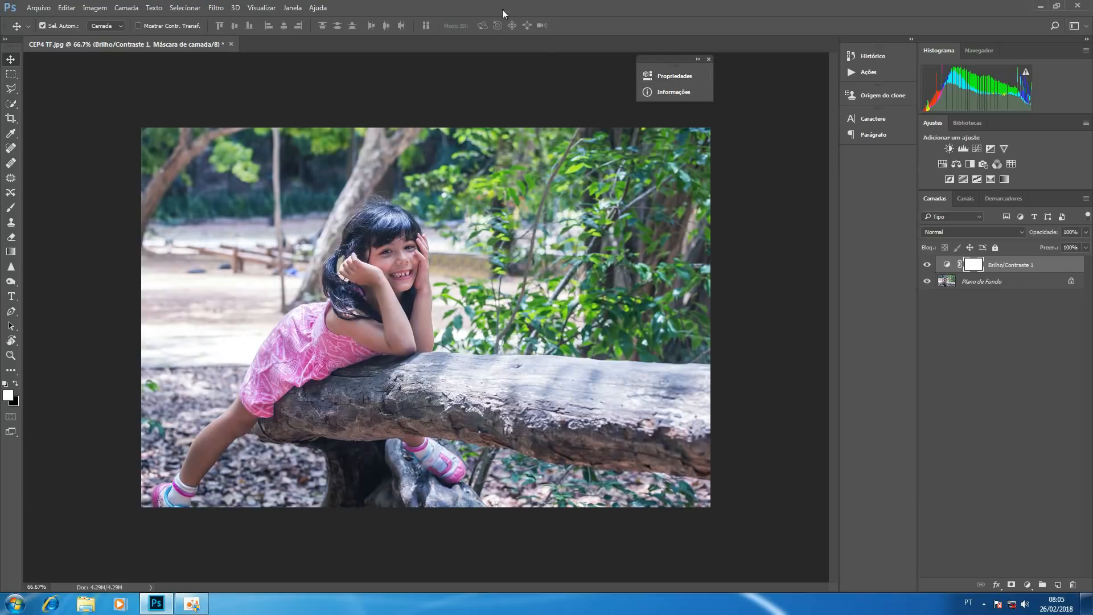
left_click(209, 12)
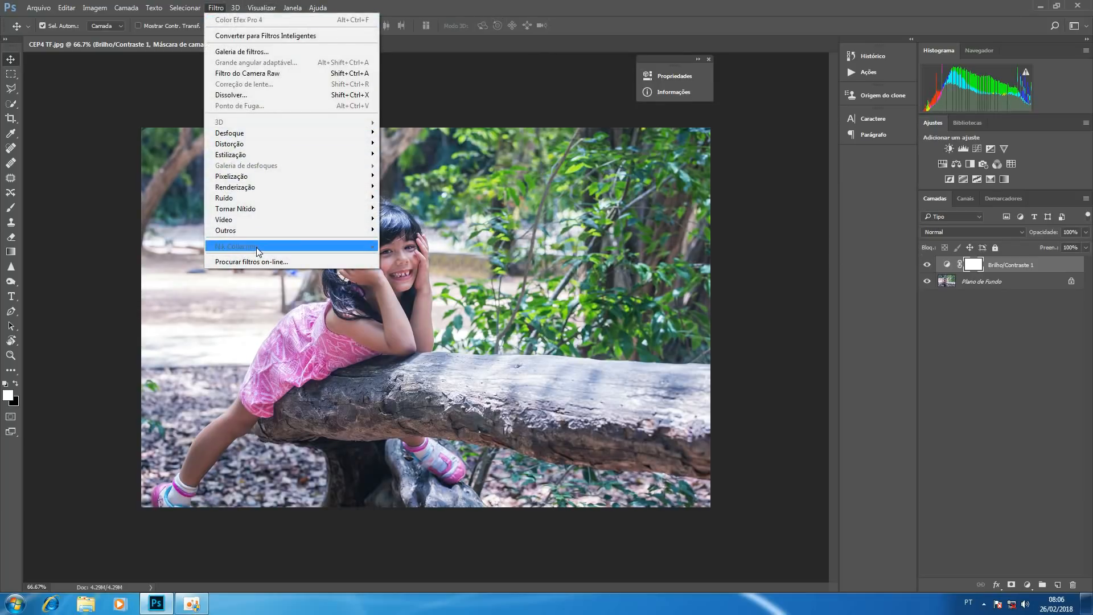
left_click(717, 5)
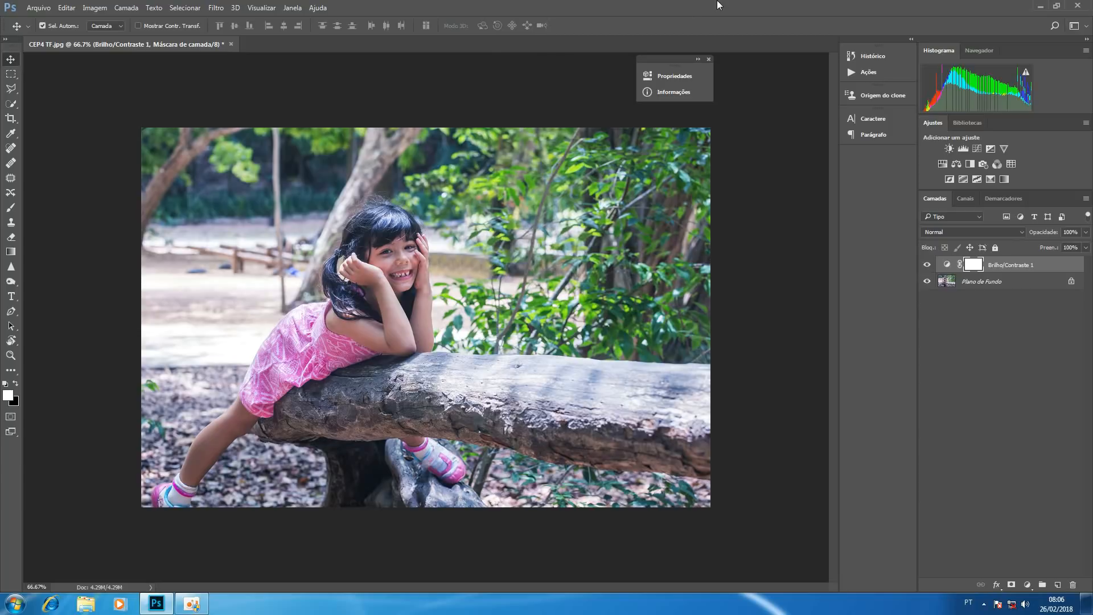
Stamp all visible layers into a new merged layer on top and check the visibility of the layers beneath it
key("ctrl+shift+alt+e")
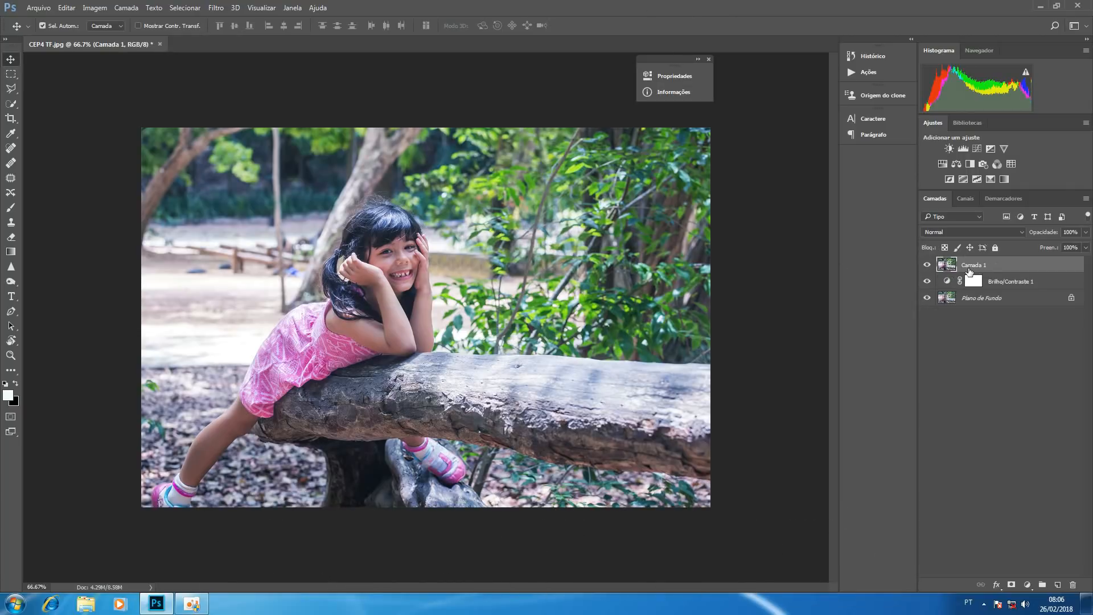
left_click(927, 282)
left_click(927, 297)
left_click(927, 281)
Open the merged layer in Color Efex Pro 4 and apply the Fog filter to the preview
left_click(235, 8)
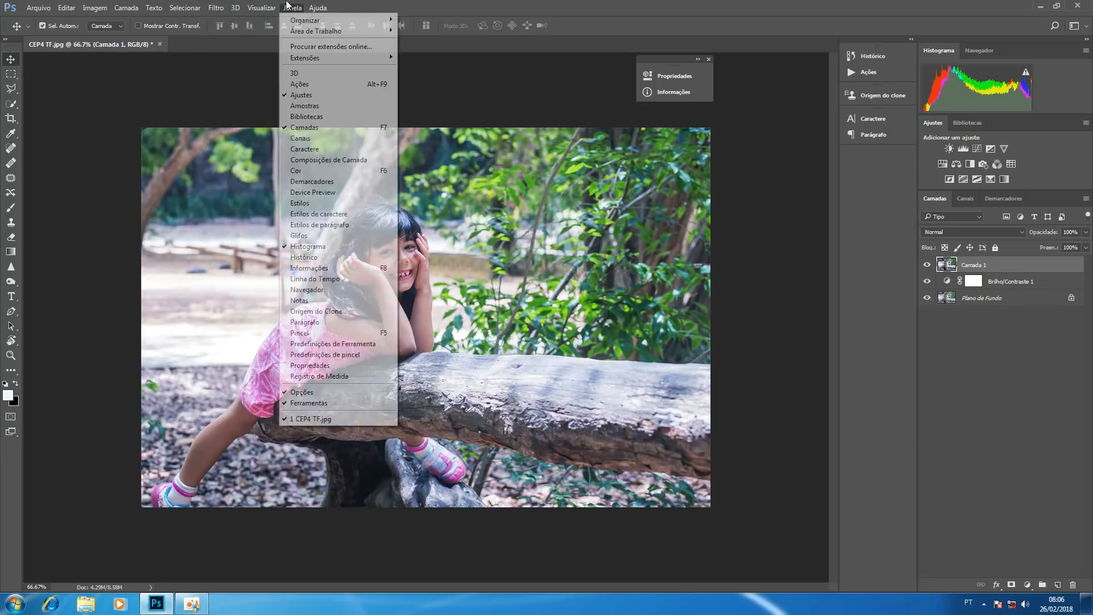
mouse_move(216, 8)
mouse_move(256, 249)
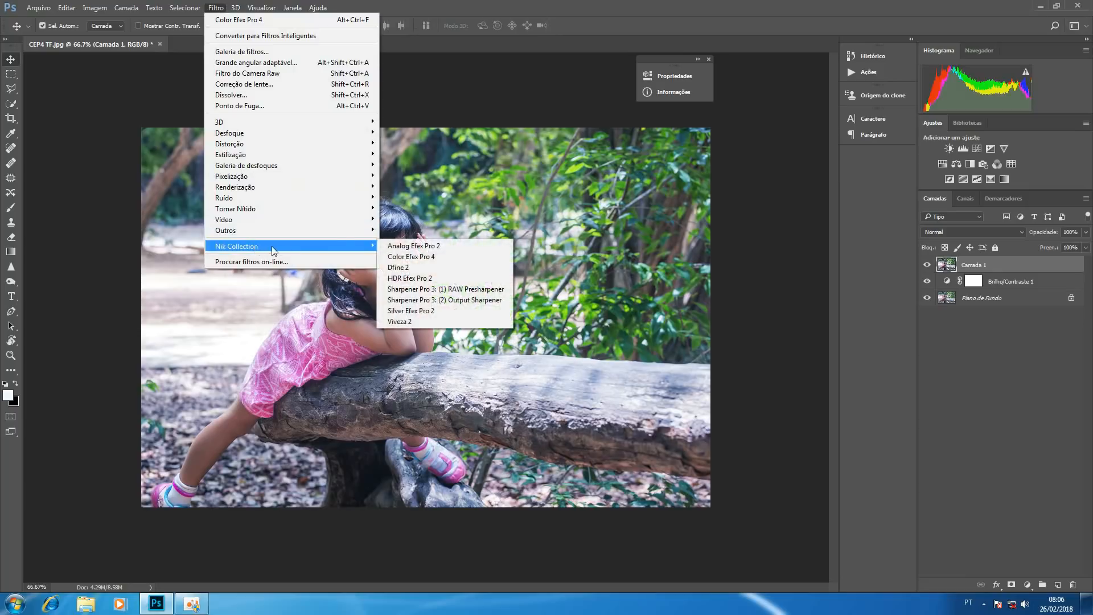
left_click(423, 259)
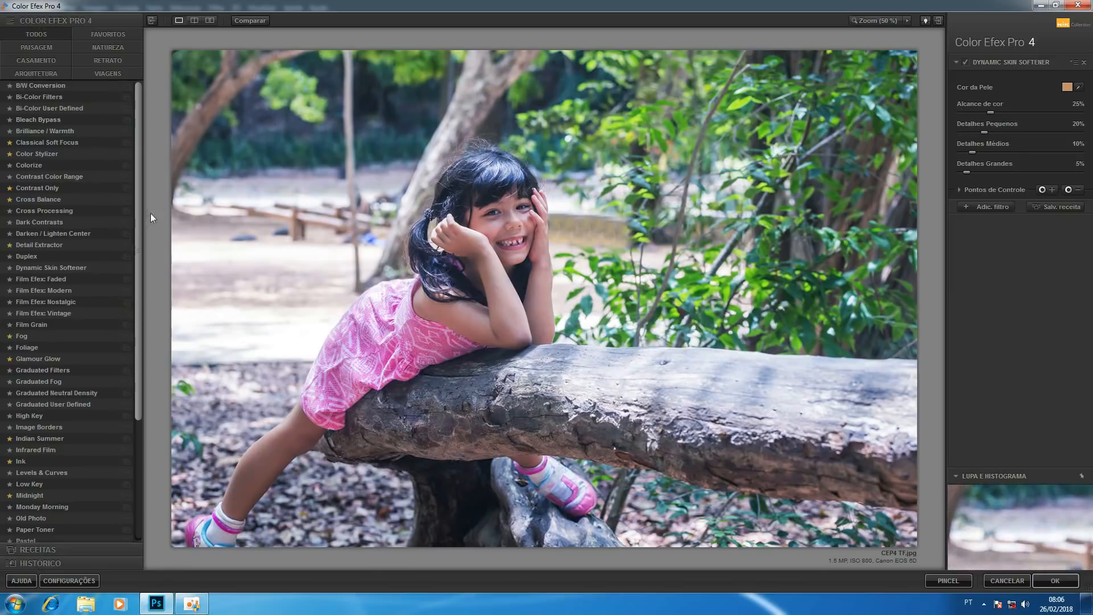
left_click(45, 336)
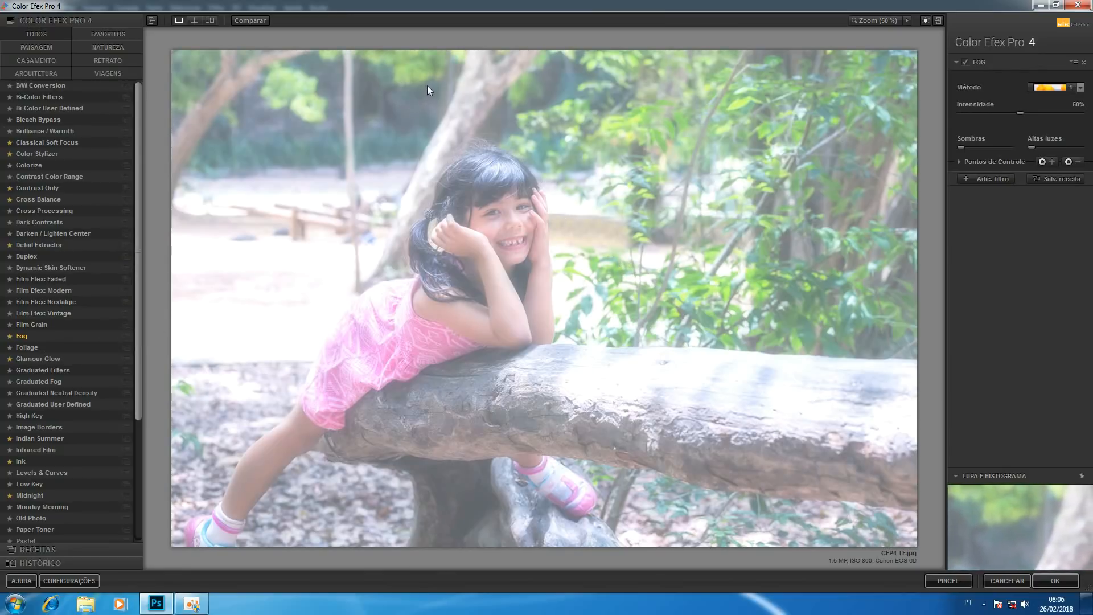
Compare the Fog effect with the original in the split preview and in the two-image preview, swapping the image layout
left_click(194, 20)
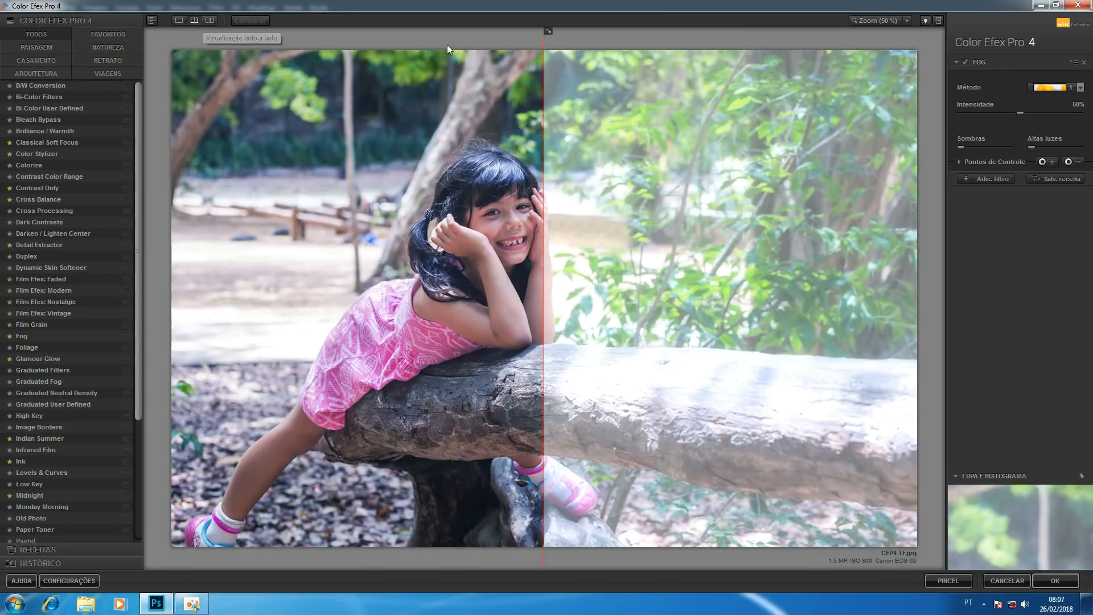
left_click_drag(542, 90, 525, 110)
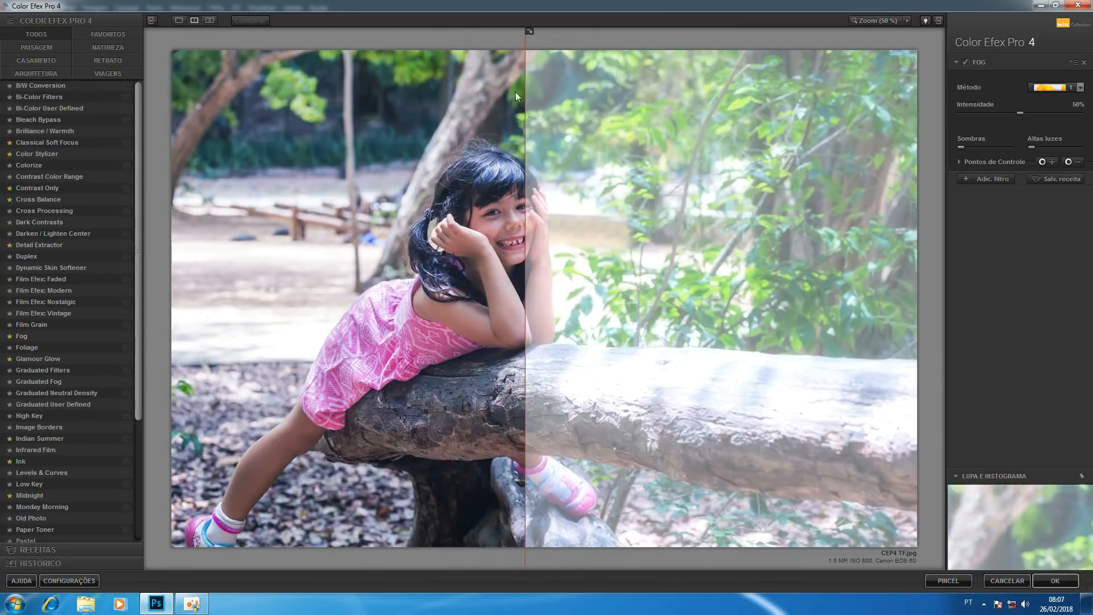
left_click(211, 22)
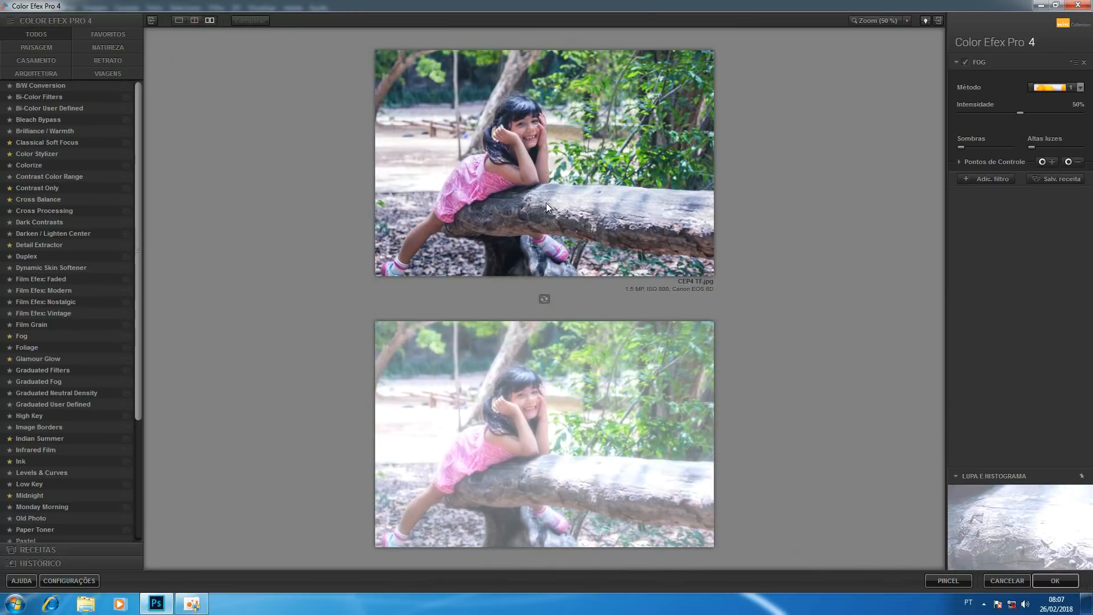
left_click(545, 299)
left_click(545, 299)
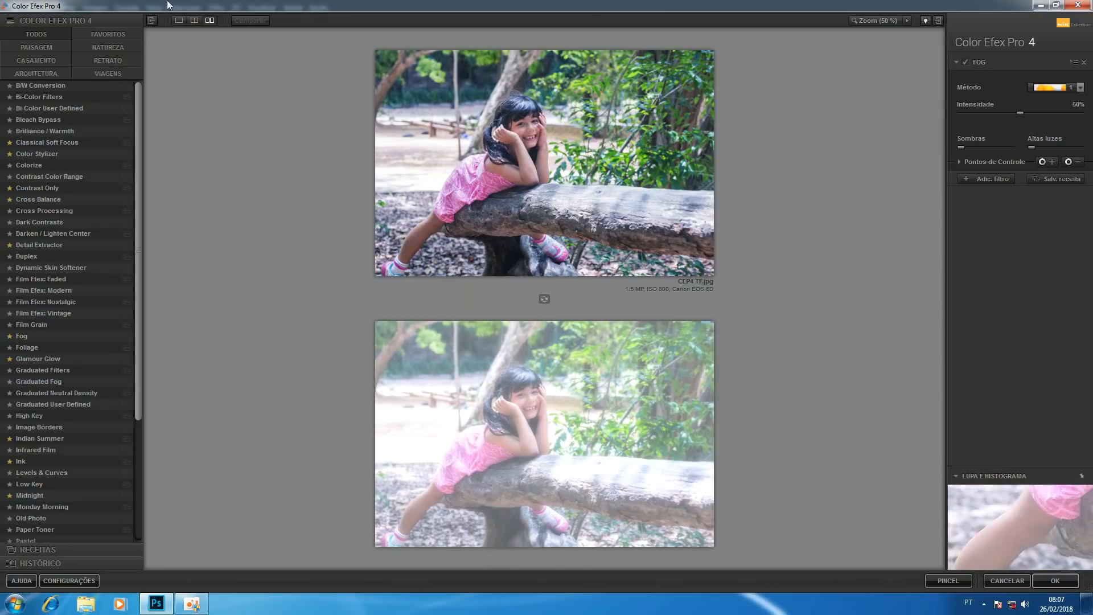
Return to the single-image preview and briefly compare the Fog effect with the unfiltered photo
left_click(178, 20)
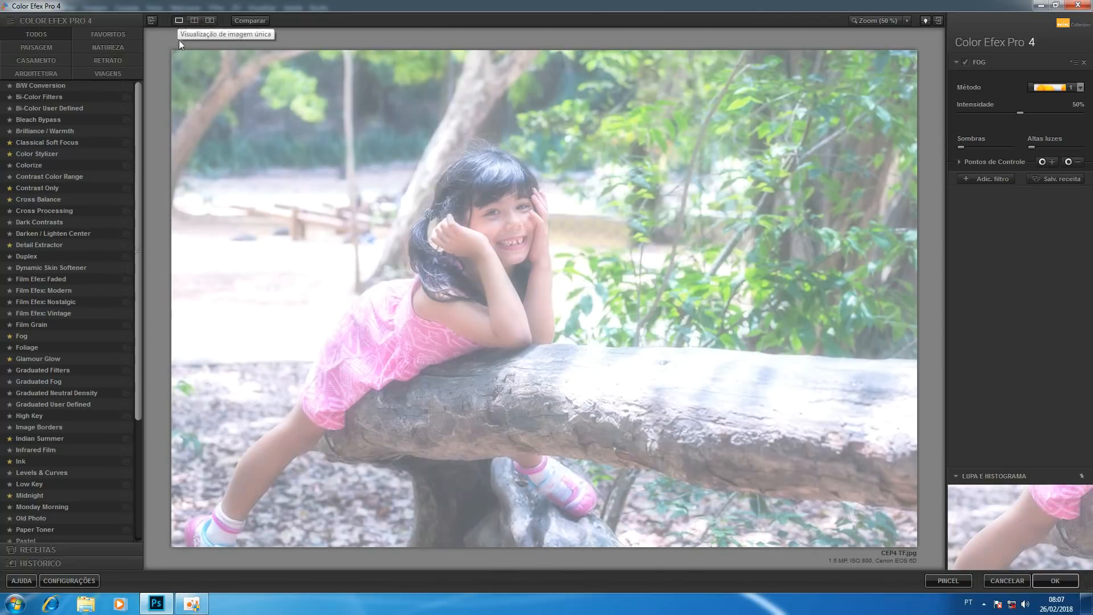
left_click(254, 21)
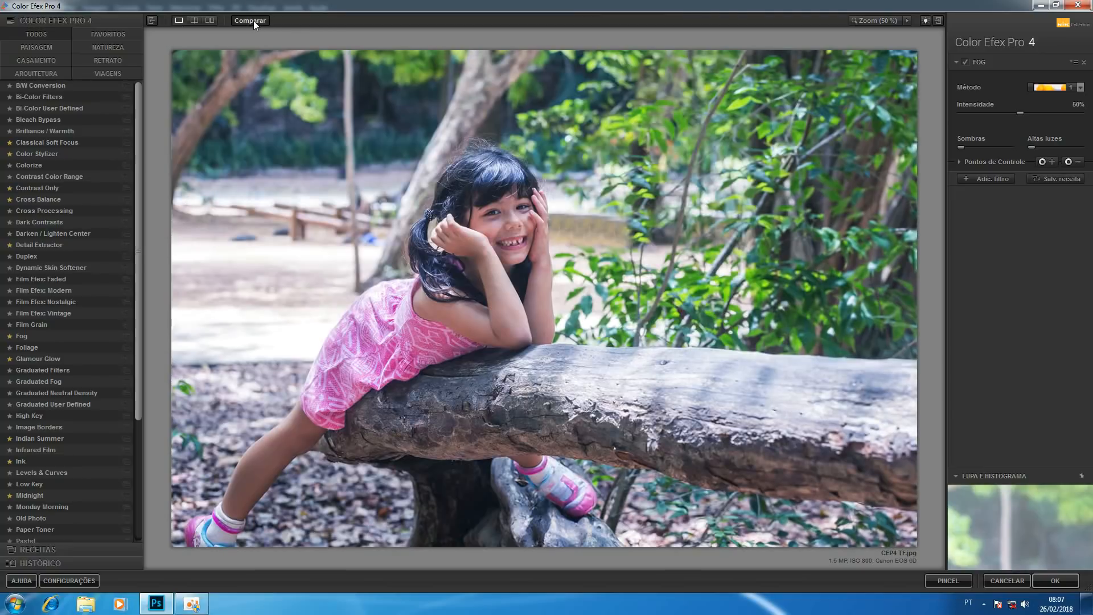
left_click(254, 21)
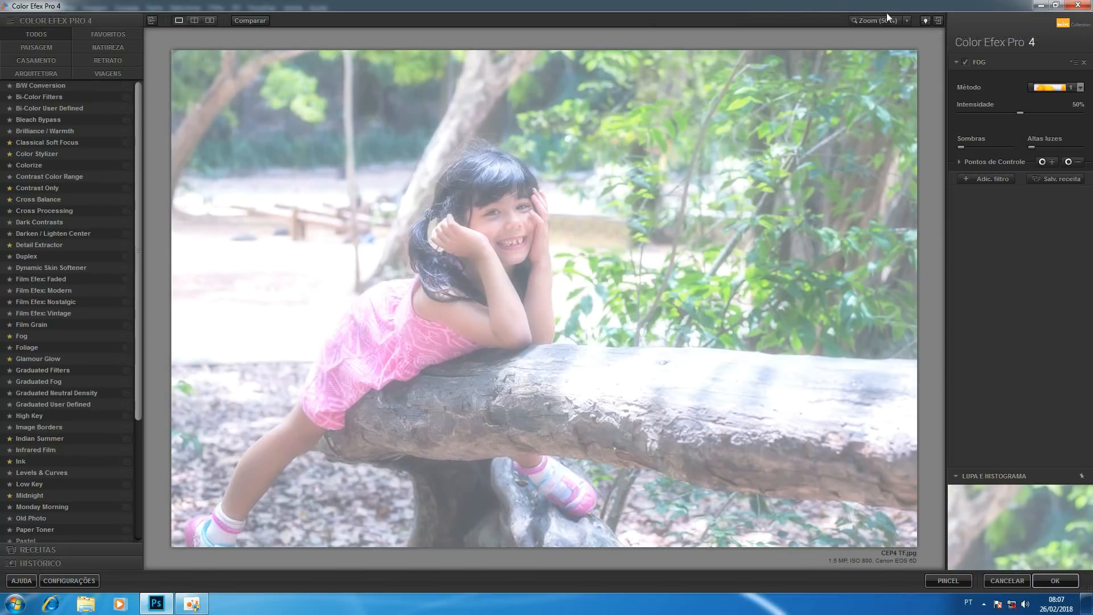
Zoom the preview out and back in, and cycle the preview background through black and white back to grey
key("ctrl+minus")
key("ctrl+plus")
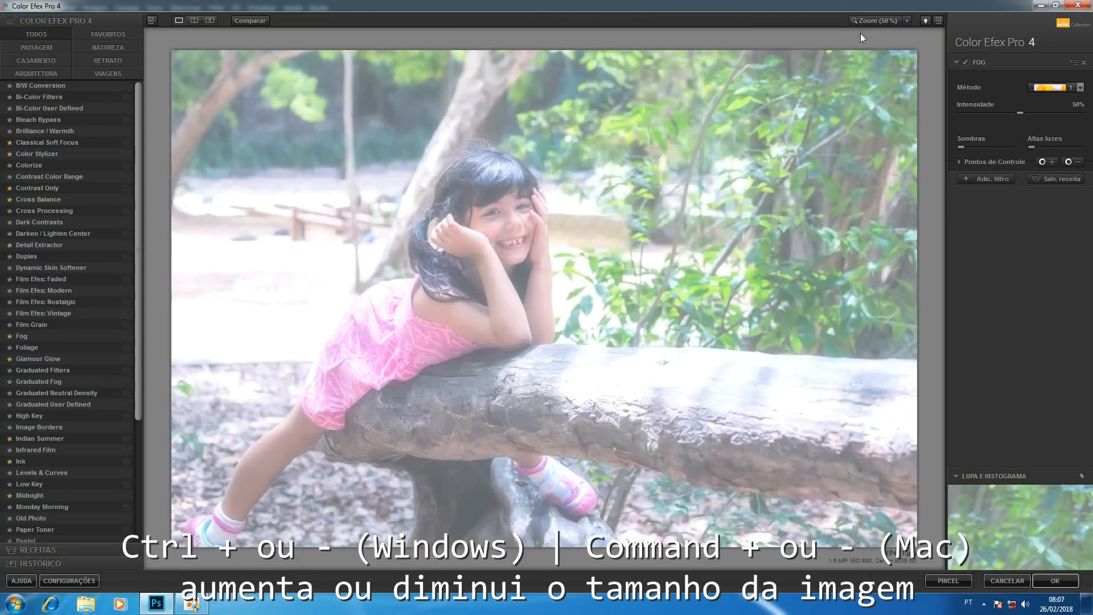
left_click(925, 21)
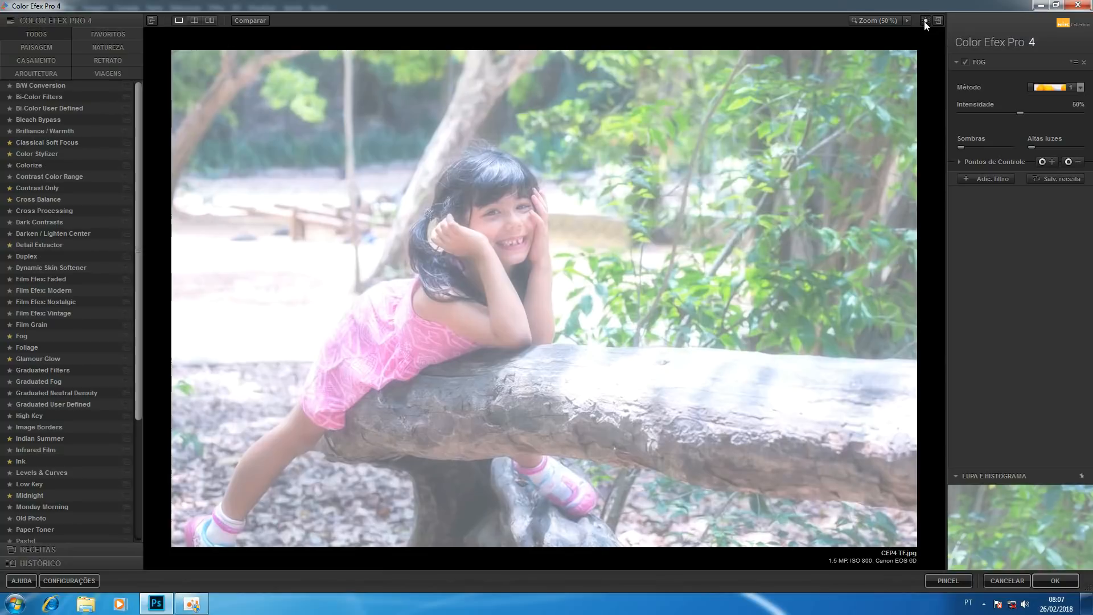
left_click(925, 22)
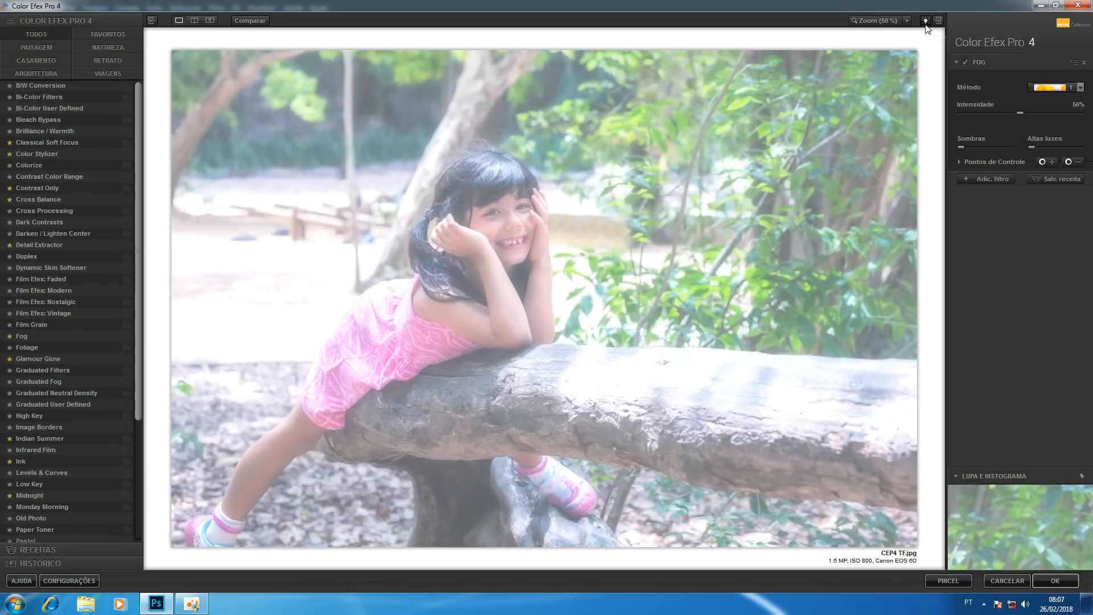
left_click(926, 21)
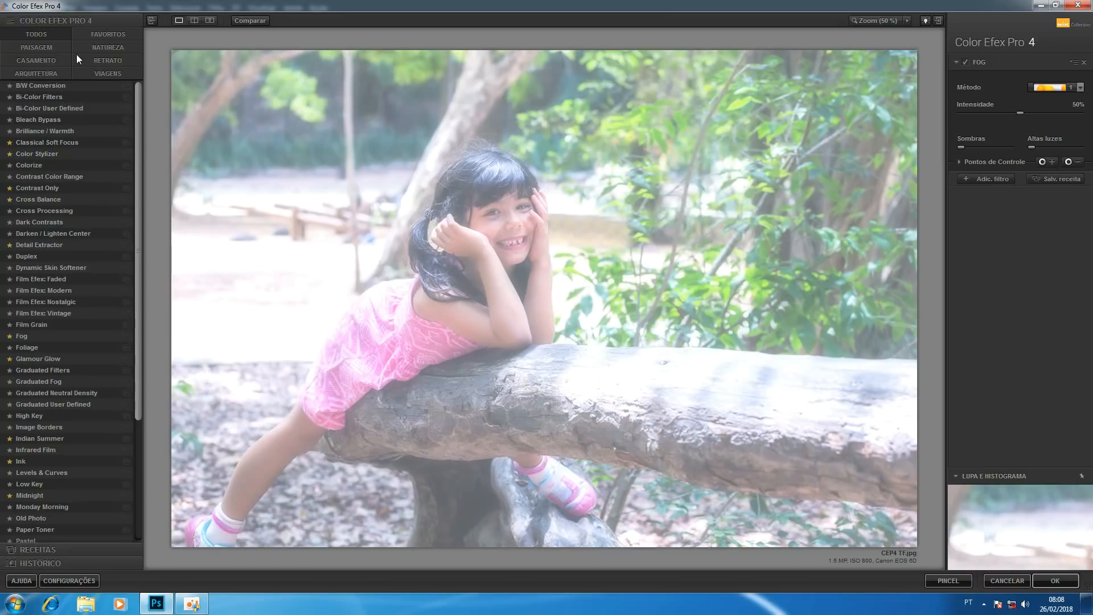
Browse the filters in the Landscape, Wedding and Architecture categories, returning to Landscape
left_click(45, 44)
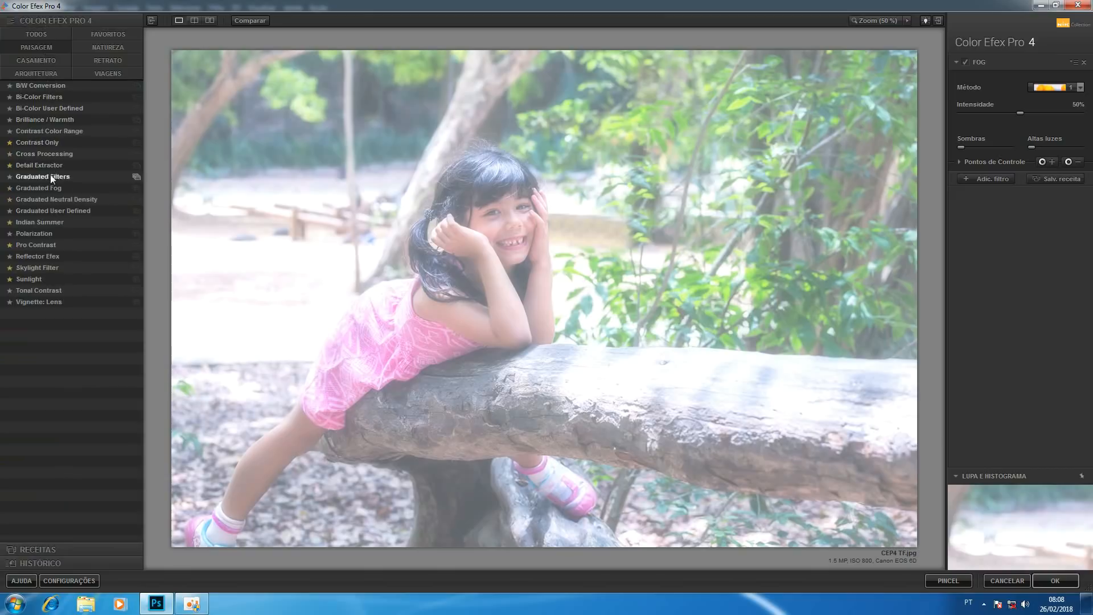
left_click(43, 60)
left_click(45, 75)
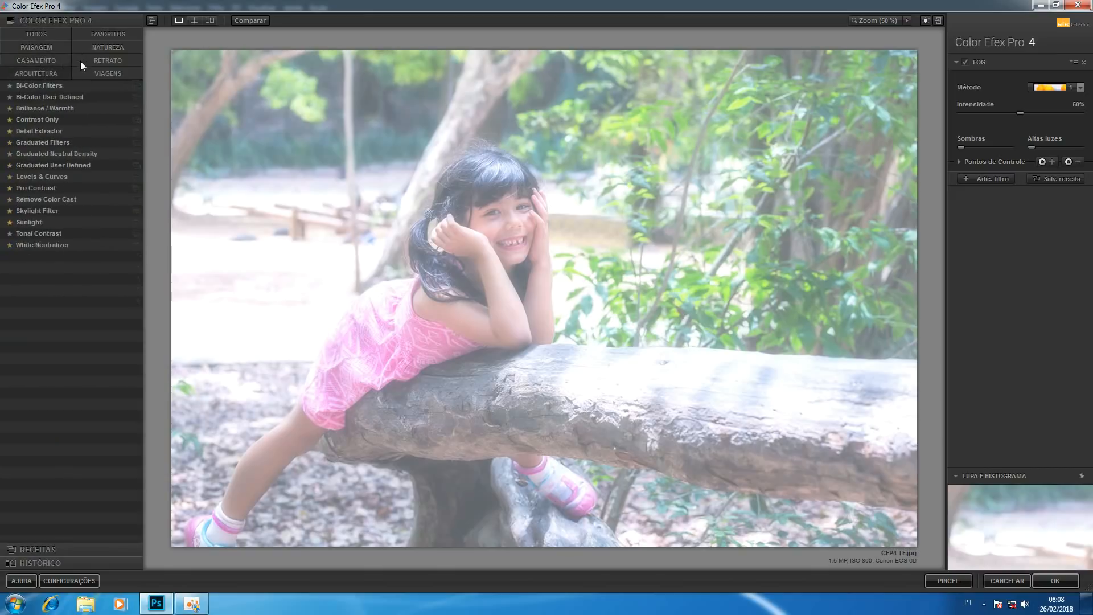
left_click(49, 45)
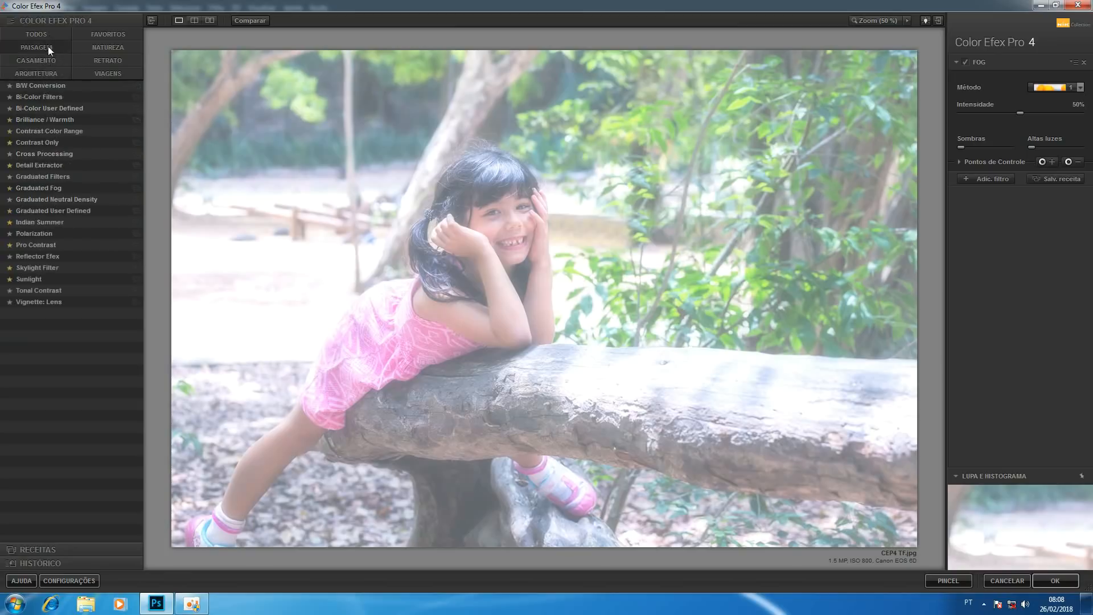
List all filters and apply Classical Soft Focus, Colorize and Cross Balance to the photo in turn
left_click(45, 36)
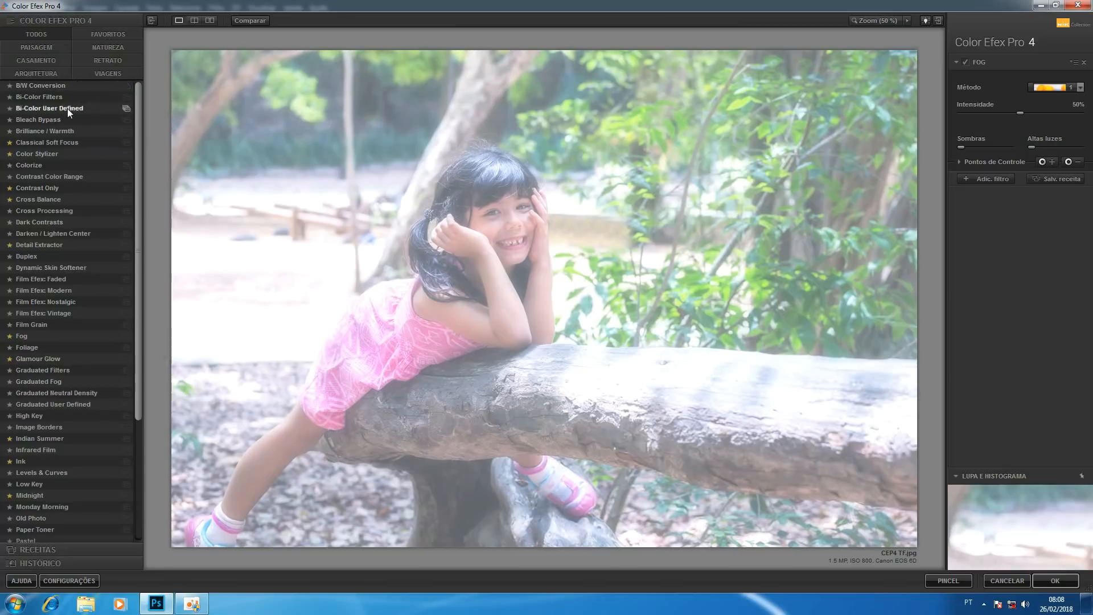
left_click(44, 141)
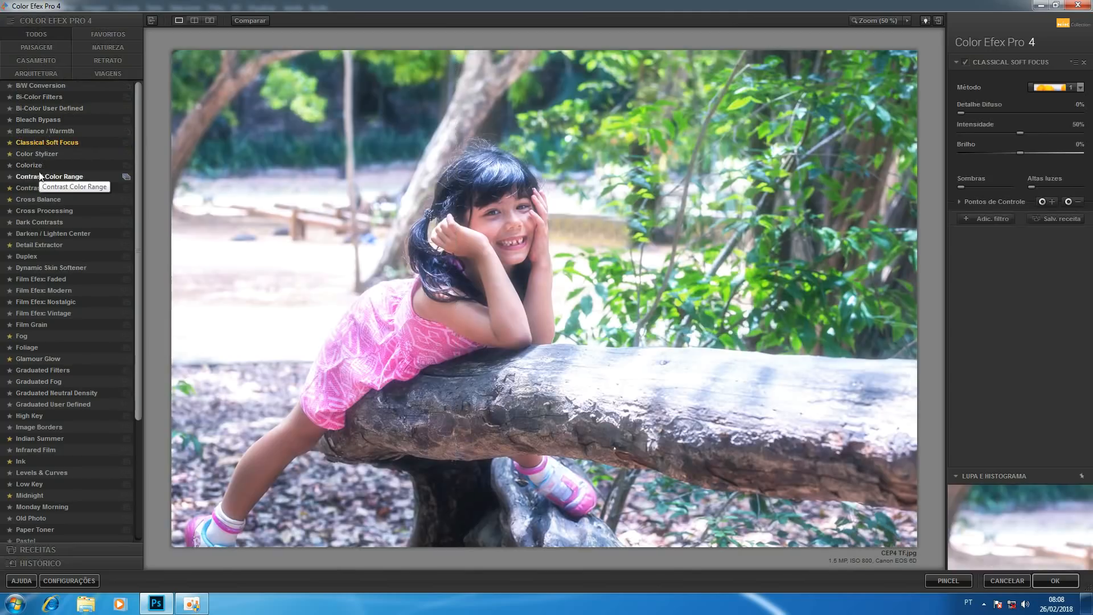
left_click(44, 165)
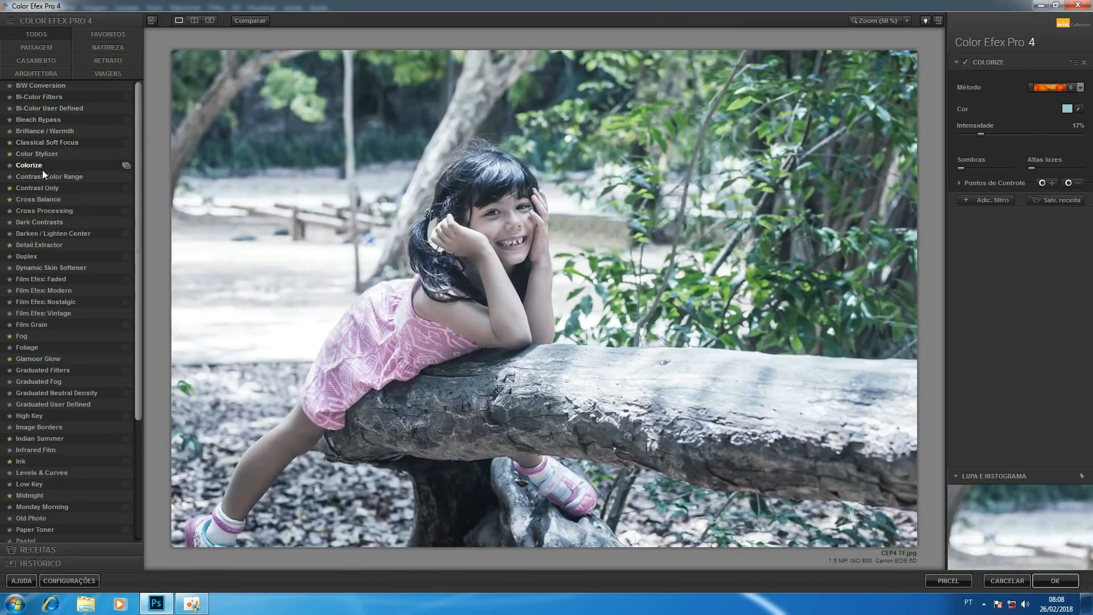
left_click(40, 198)
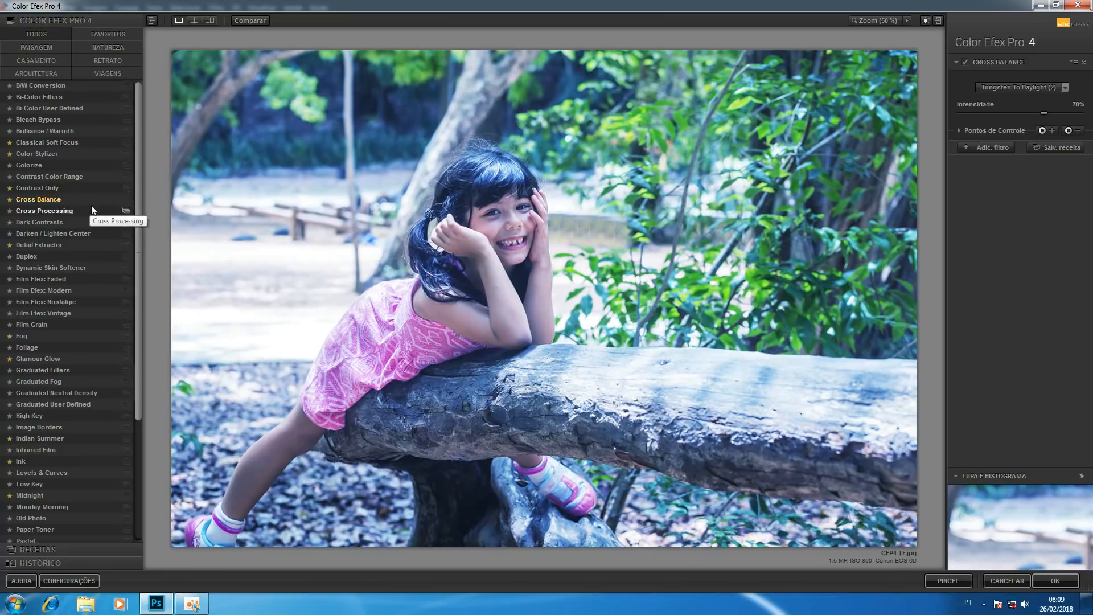
Try the Cross Balance presets Frio, Quente, Calor Intenso and Turquesa on the photo, and return to the filter list
left_click(126, 199)
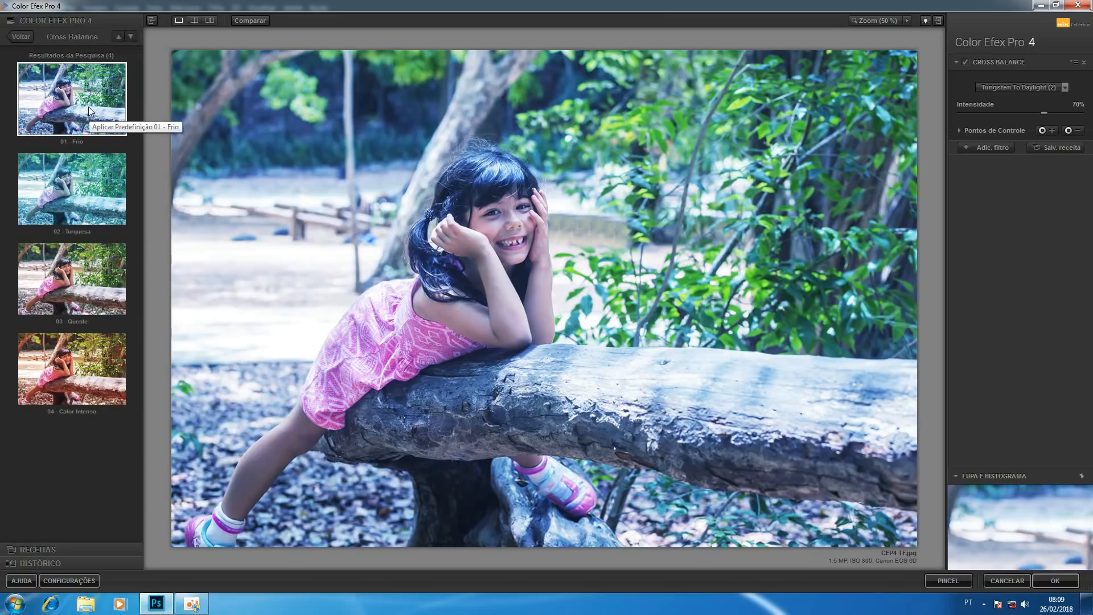
left_click(88, 107)
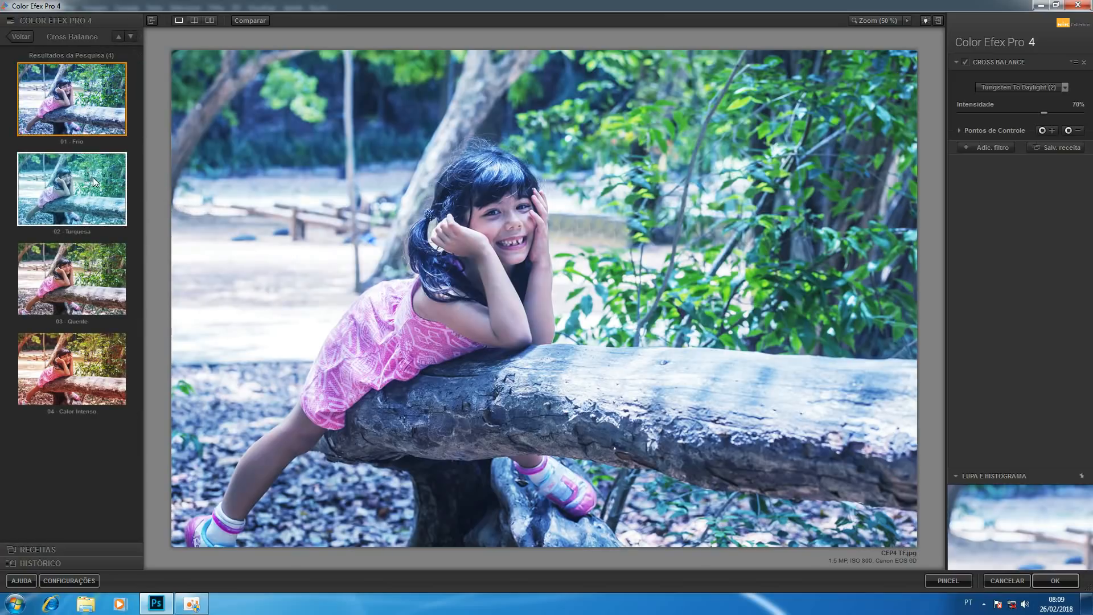
left_click(86, 279)
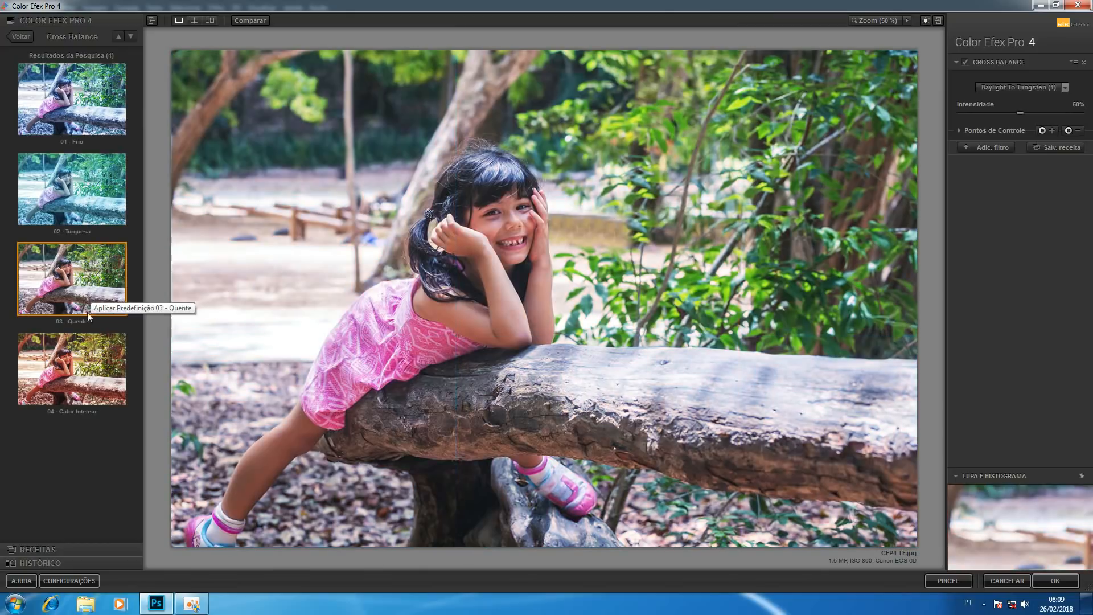
left_click(90, 338)
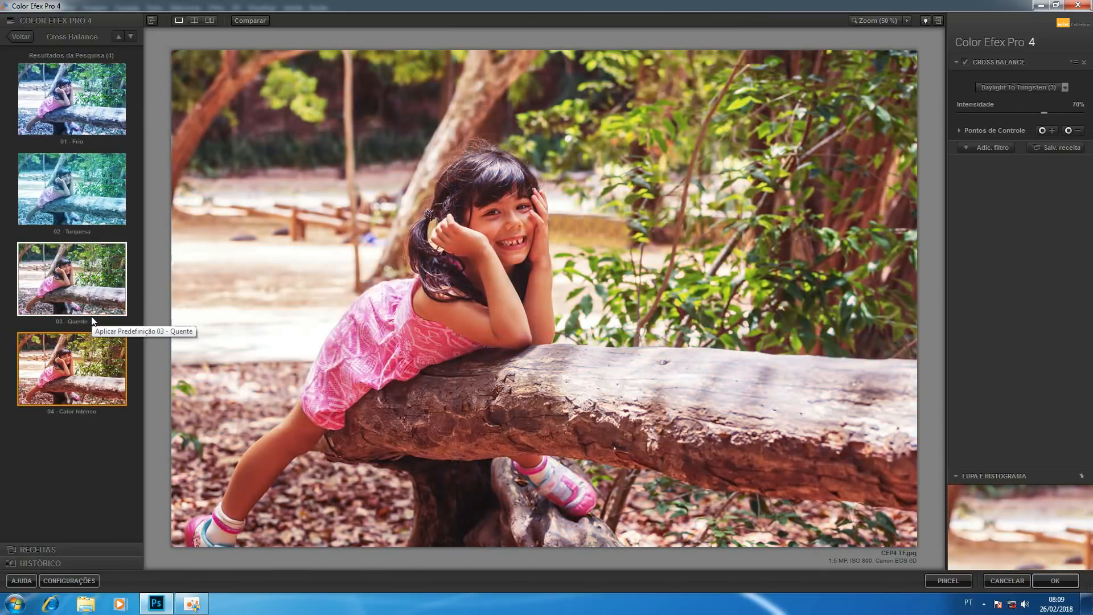
left_click(84, 182)
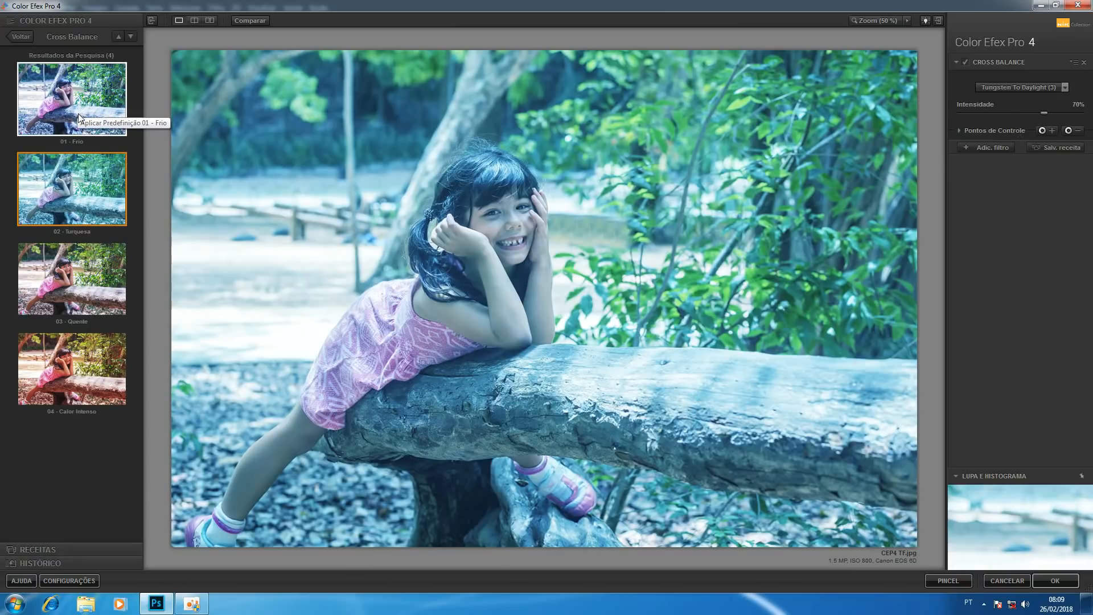
left_click(24, 36)
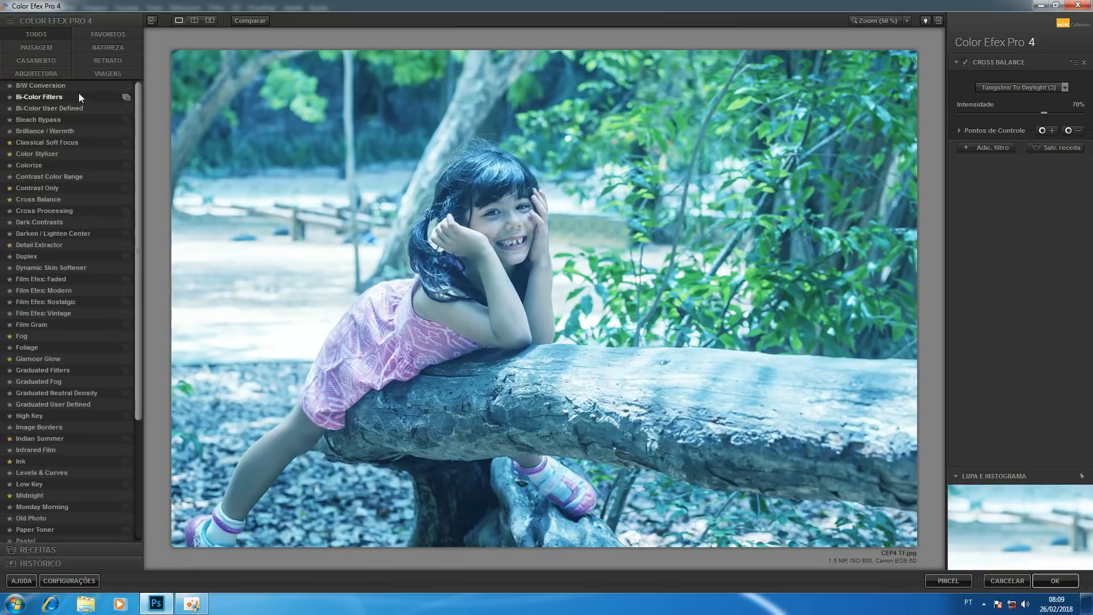
Revert the photo through its history to the Cross Balance state and on to the Classical Soft Focus state, and reopen the filter list
left_click(53, 562)
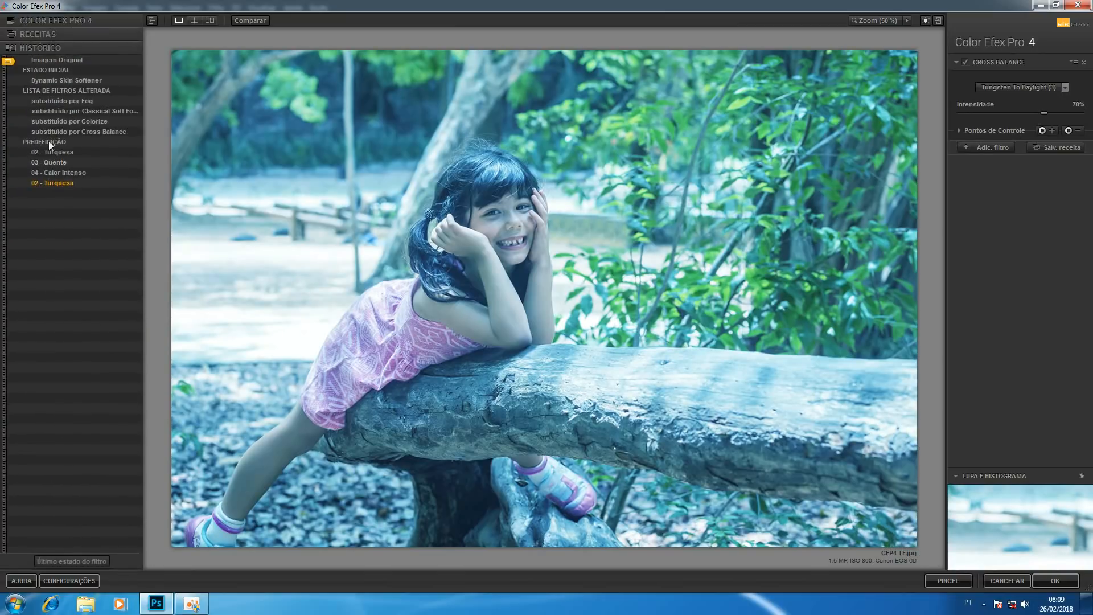
left_click(55, 130)
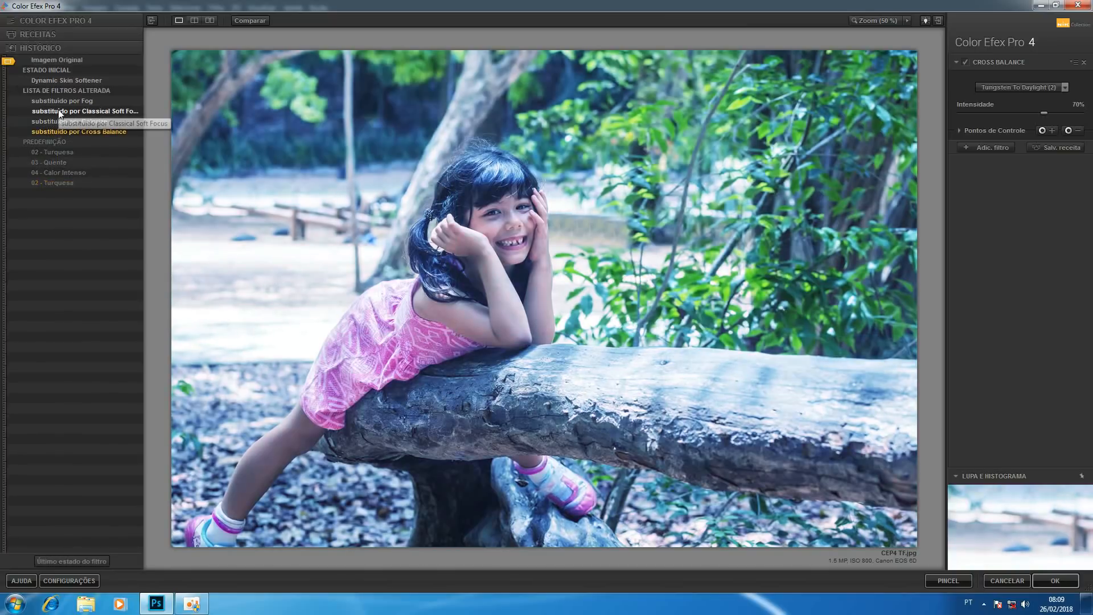
left_click(58, 110)
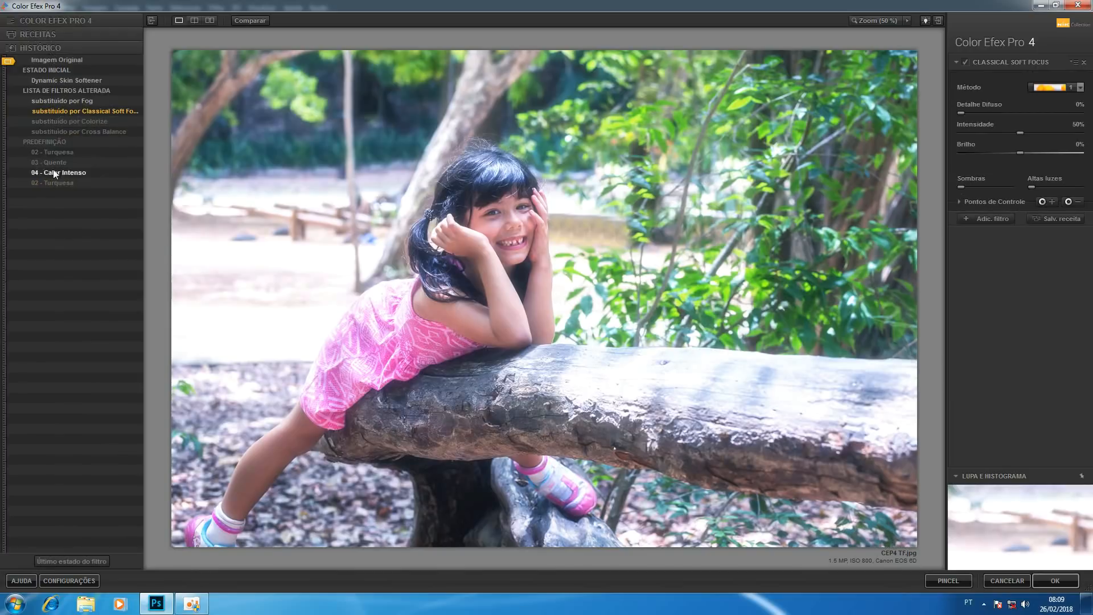
left_click(46, 18)
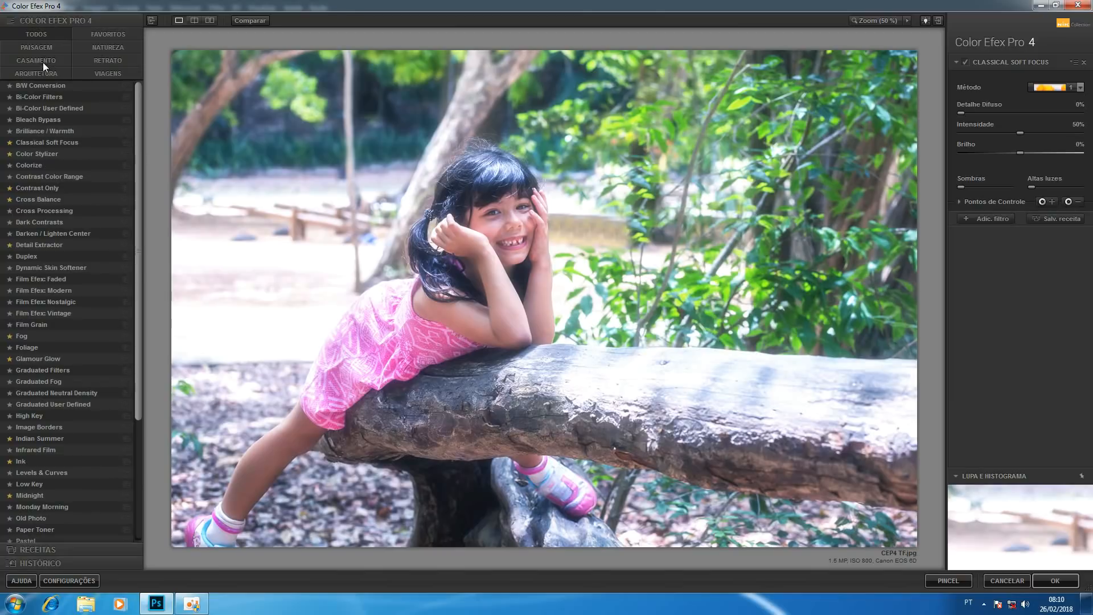
Compare the favourite filters with the full filter list, ending on the favourites
left_click(10, 109)
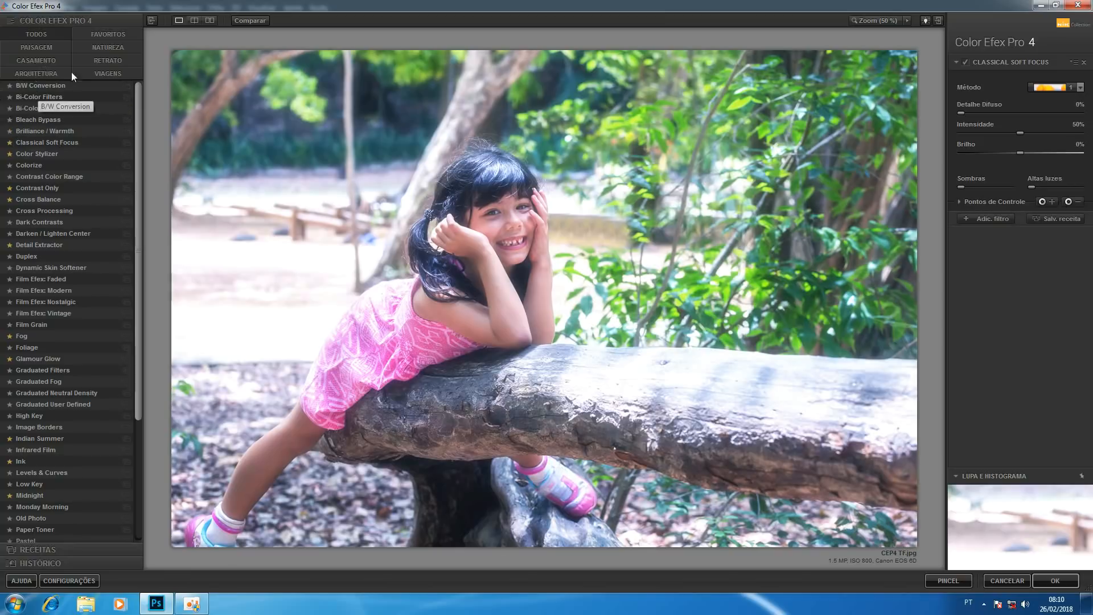
left_click(110, 32)
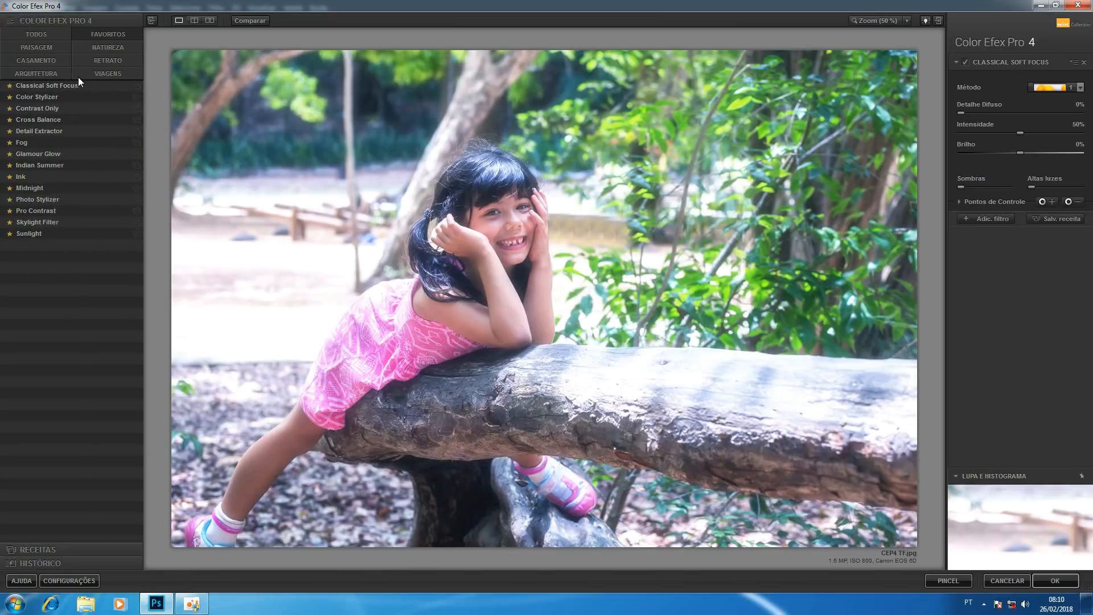
left_click(48, 36)
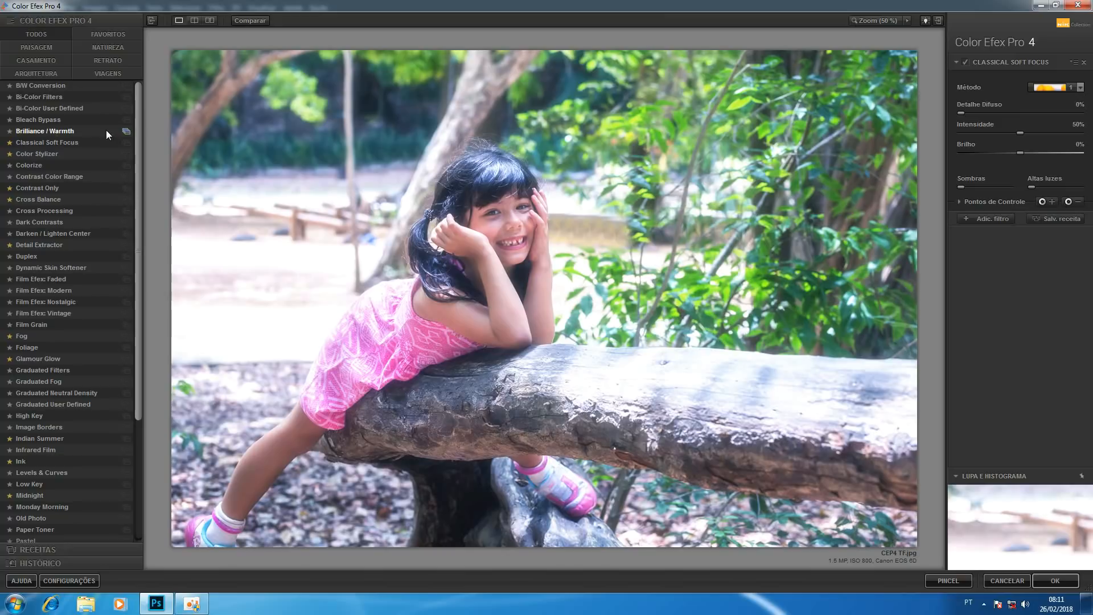
left_click(103, 33)
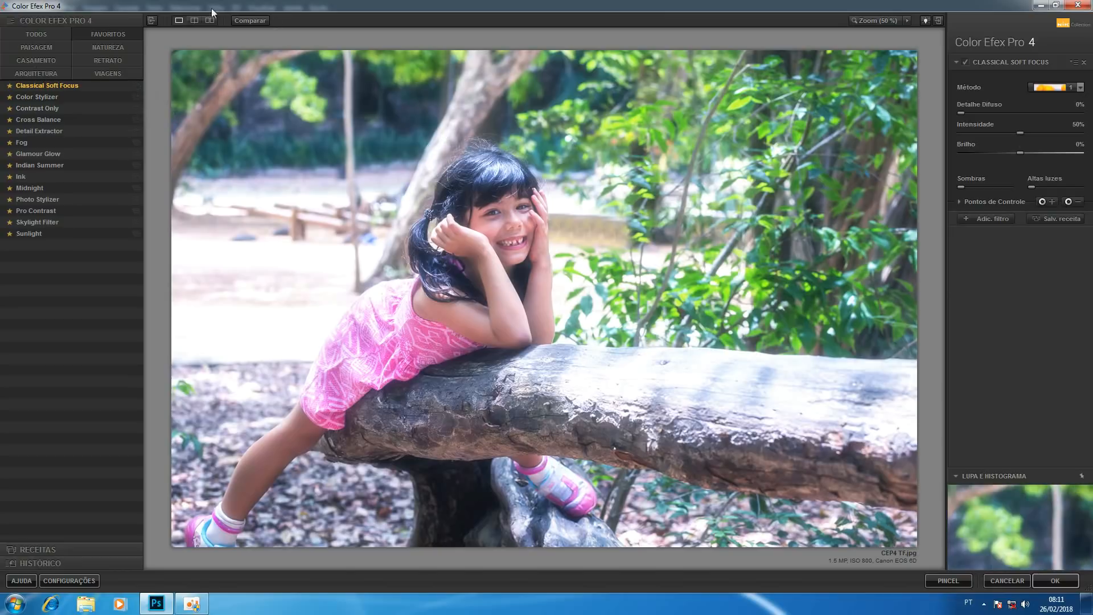
Compare the photo with and without Classical Soft Focus, using both the before view and the filter's on/off state
left_click_drag(245, 19, 245, 17)
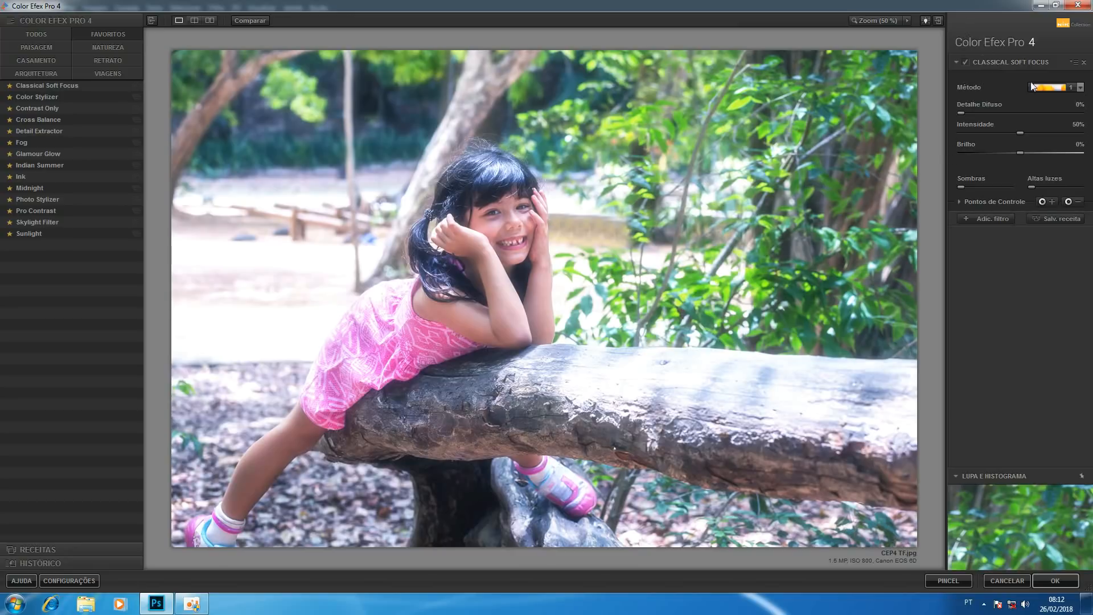
left_click(965, 62)
left_click(965, 61)
left_click(966, 62)
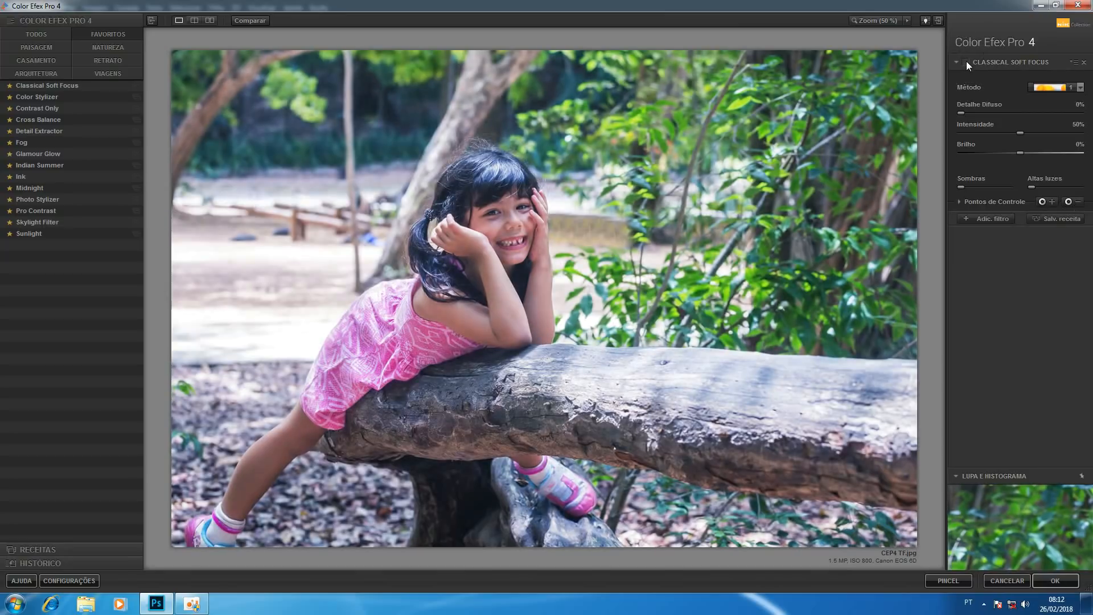
left_click(965, 61)
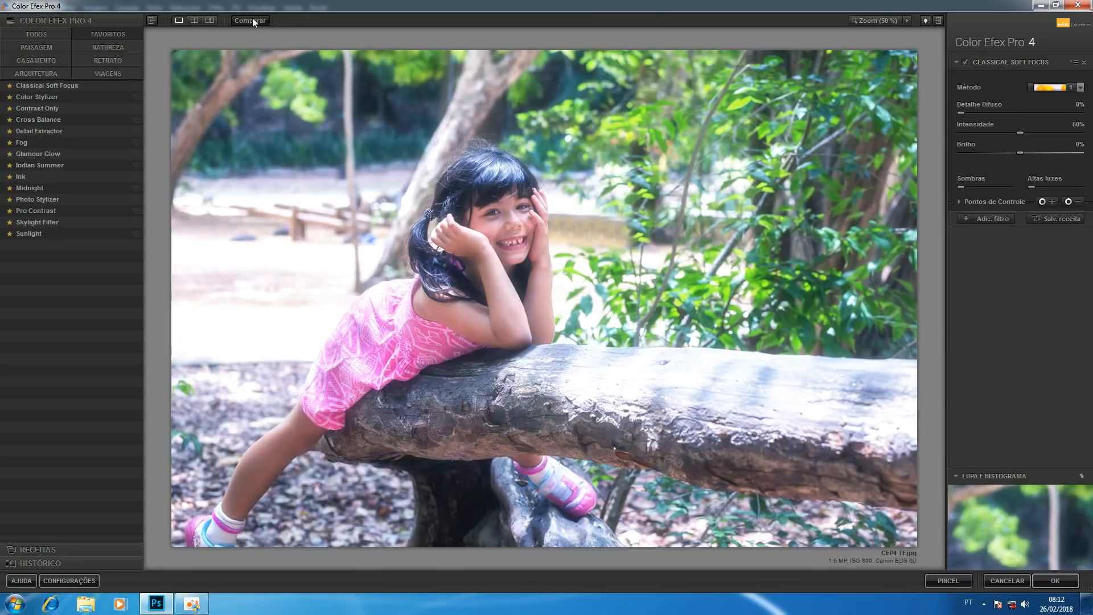
left_click_drag(253, 17, 254, 16)
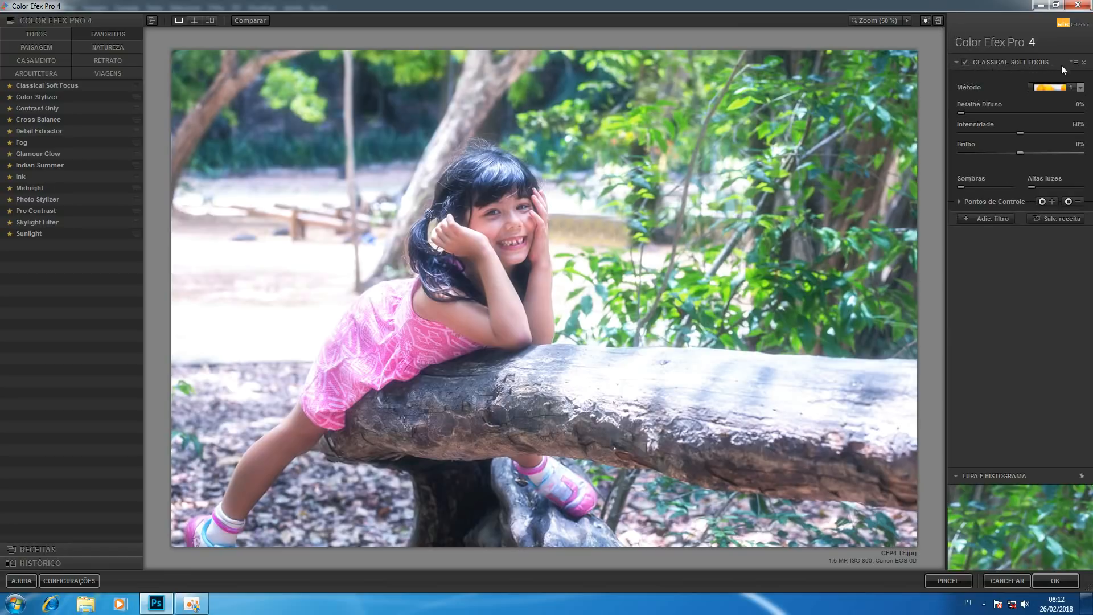
Remove the Classical Soft Focus filter and apply it again from the favourites, keeping its intensity at 50%
left_click(1083, 62)
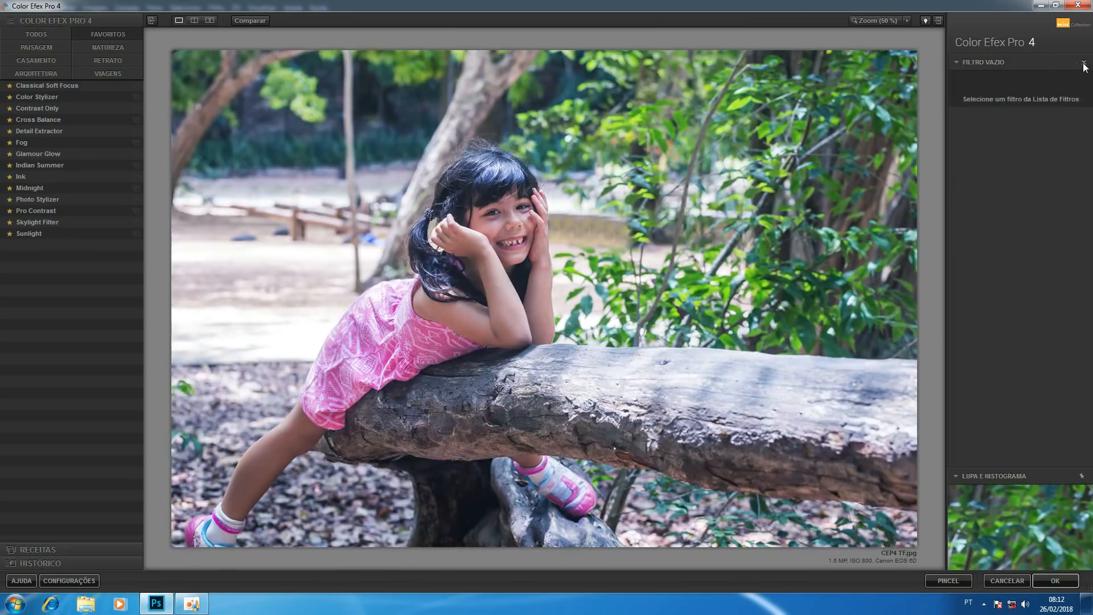
left_click(66, 85)
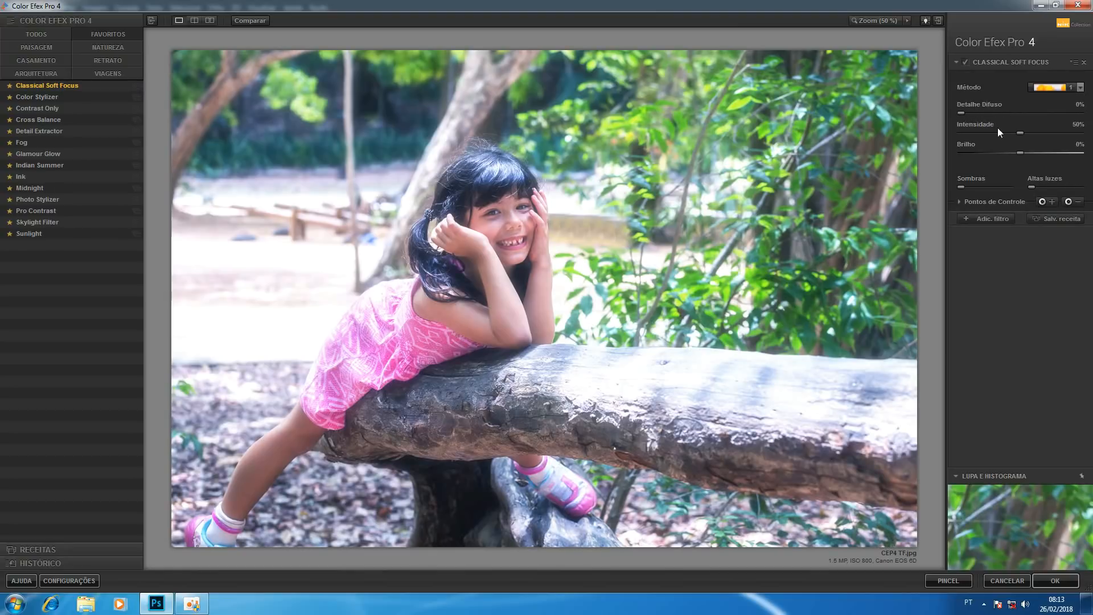
mouse_move(1023, 132)
left_mouse_down()
mouse_move(962, 131)
mouse_move(1026, 136)
left_mouse_up()
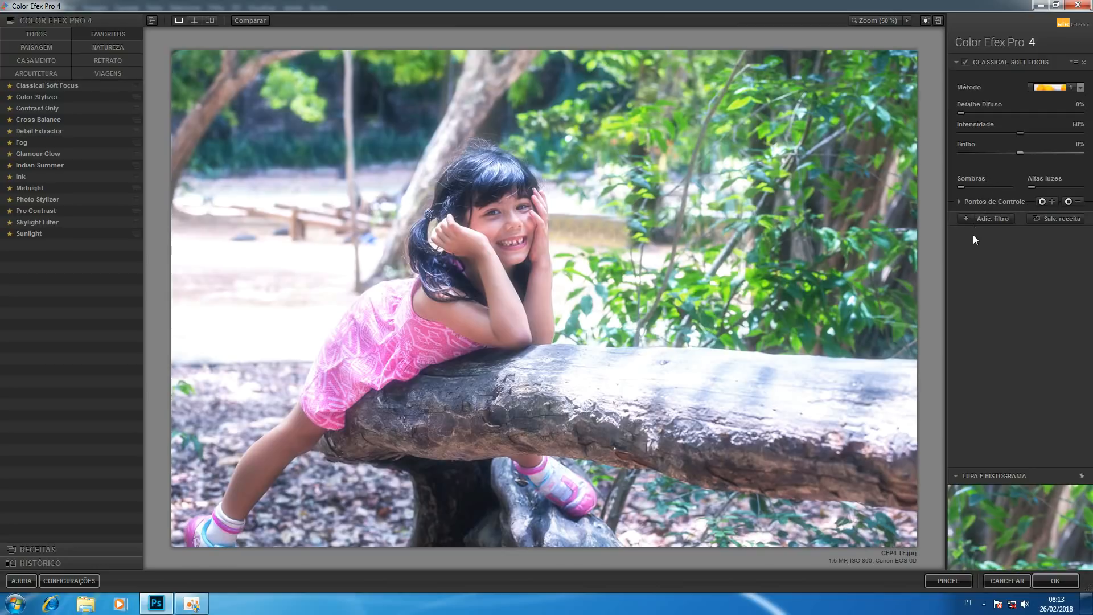
Expand the control point settings of Classical Soft Focus and set the filter's overall opacity to 0%
left_click(960, 202)
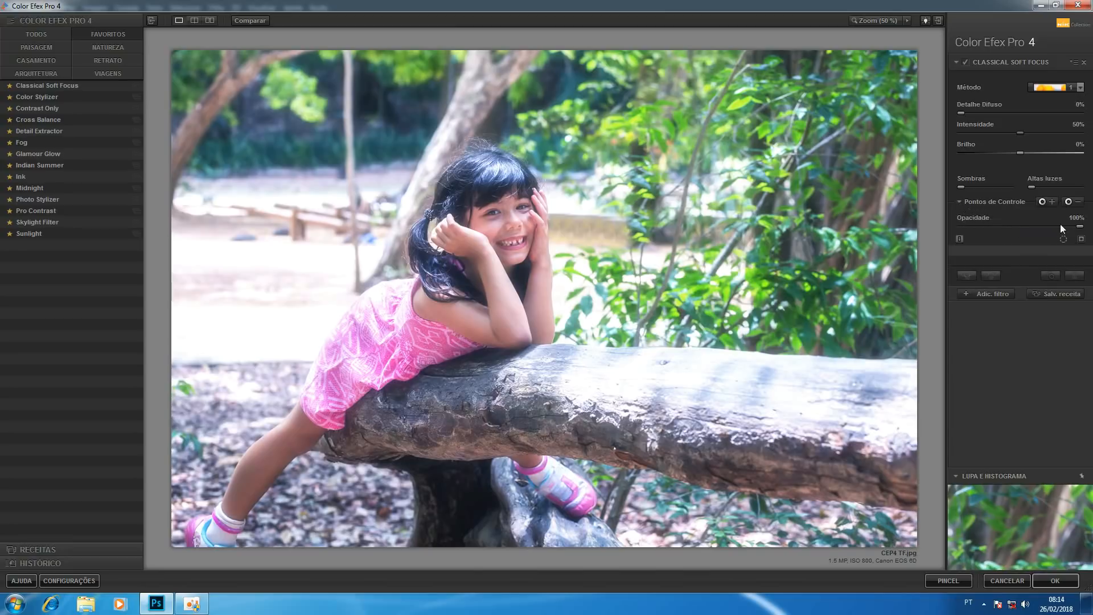
mouse_move(1080, 226)
left_mouse_down()
mouse_move(962, 219)
mouse_move(1082, 227)
left_mouse_up()
left_click_drag(1042, 223, 944, 220)
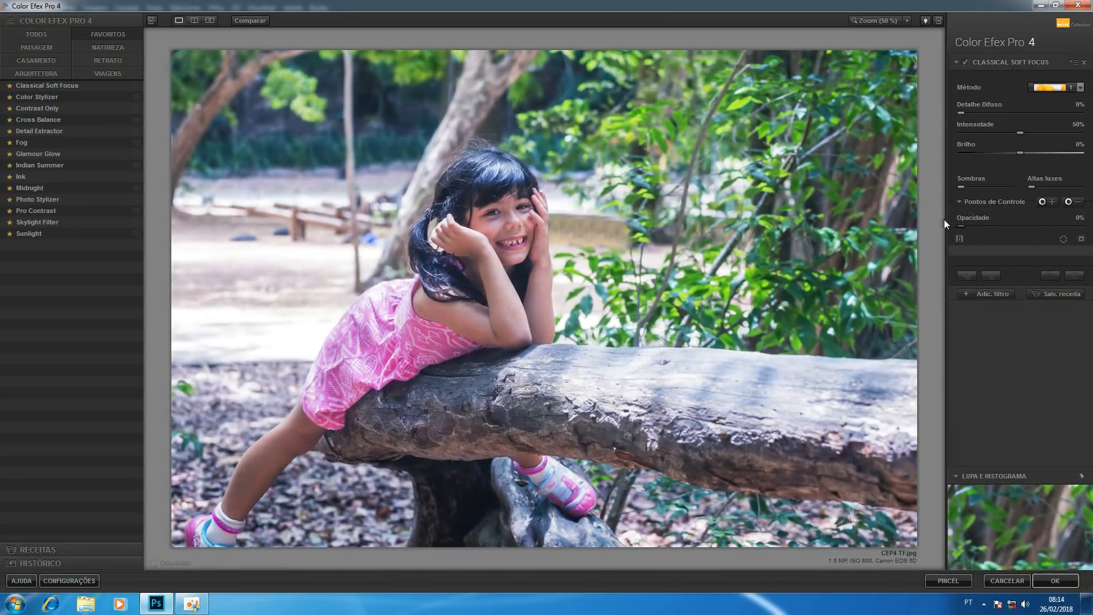
Add a positive control point on the girl's face and set its opacity to 28%
left_click(1047, 203)
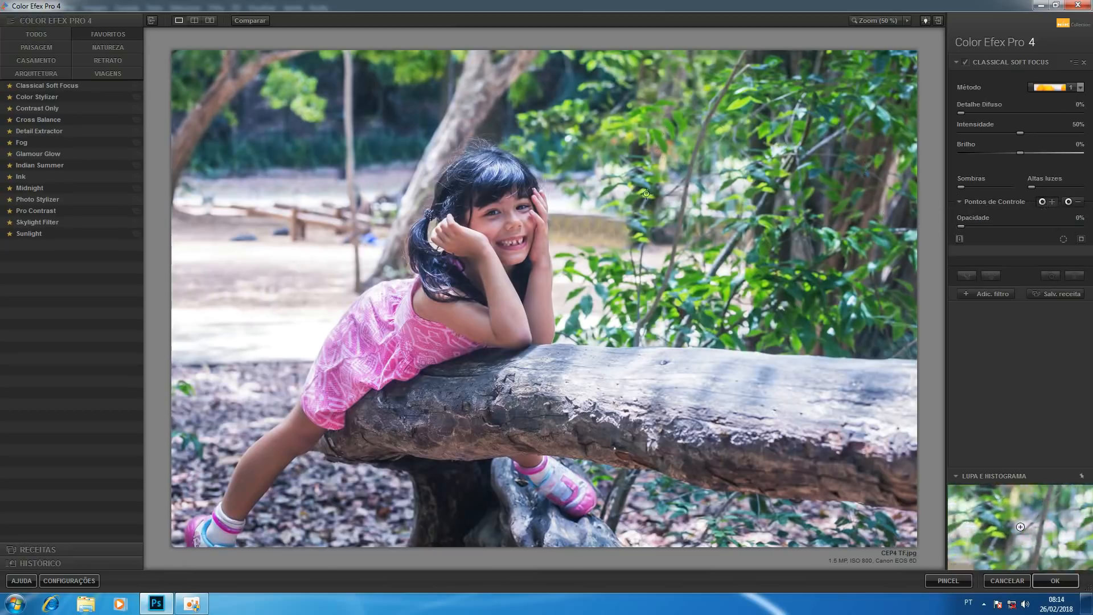
left_click(488, 226)
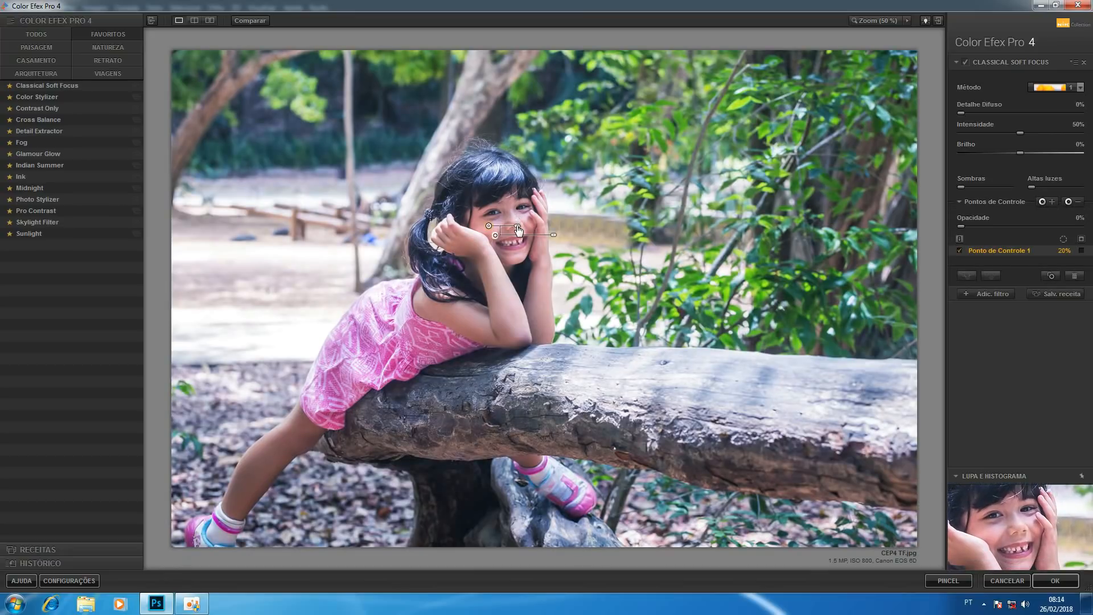
left_click_drag(518, 230, 553, 236)
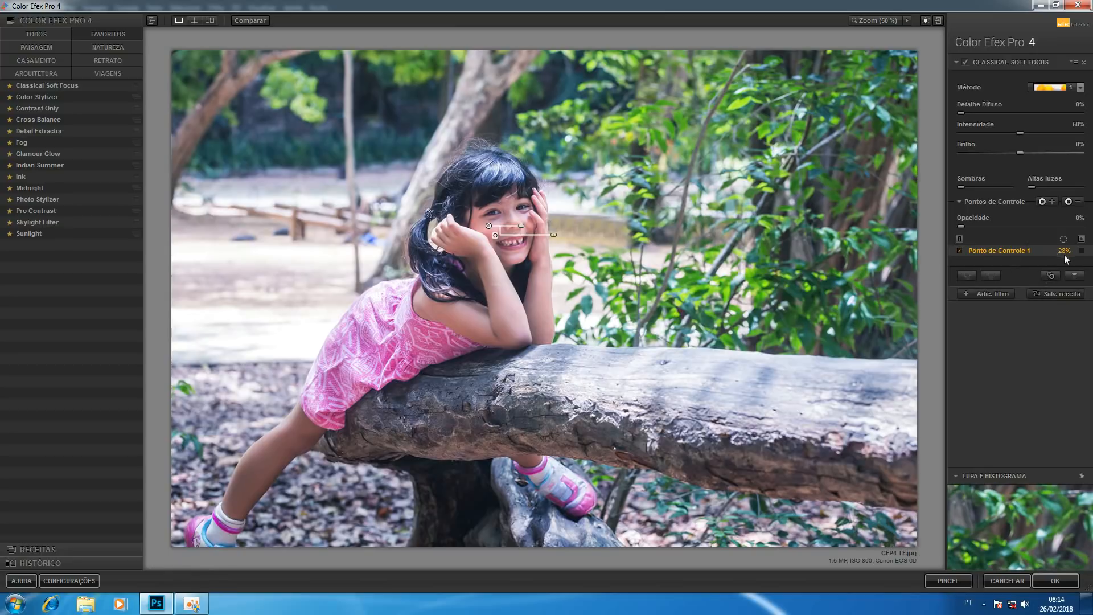
Examine the mask of the face control point, and return to the normal colour preview
left_click(1082, 252)
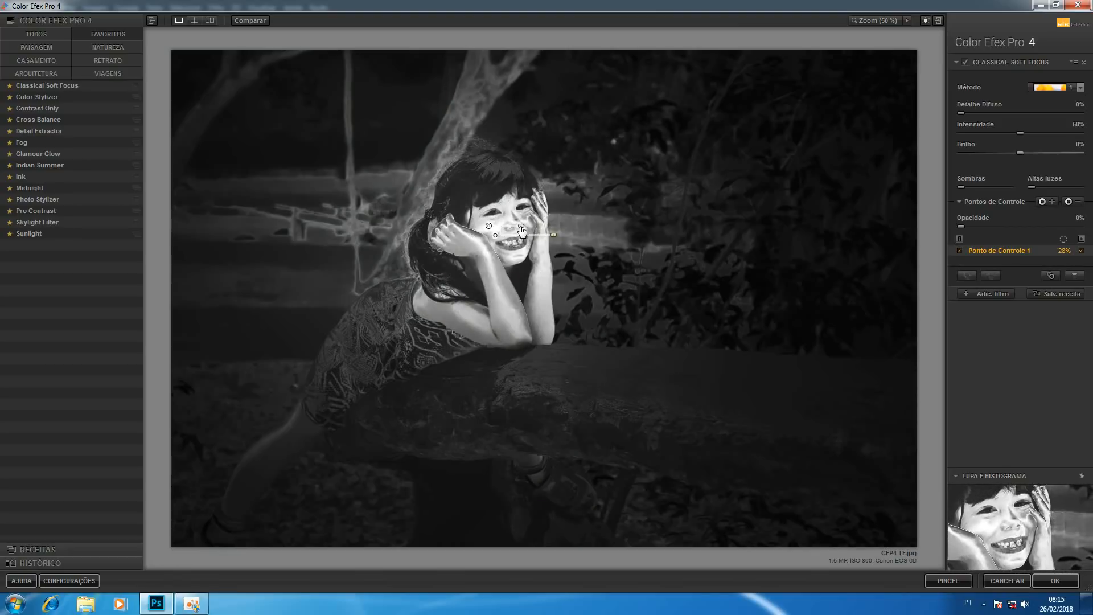
left_click_drag(522, 227, 521, 227)
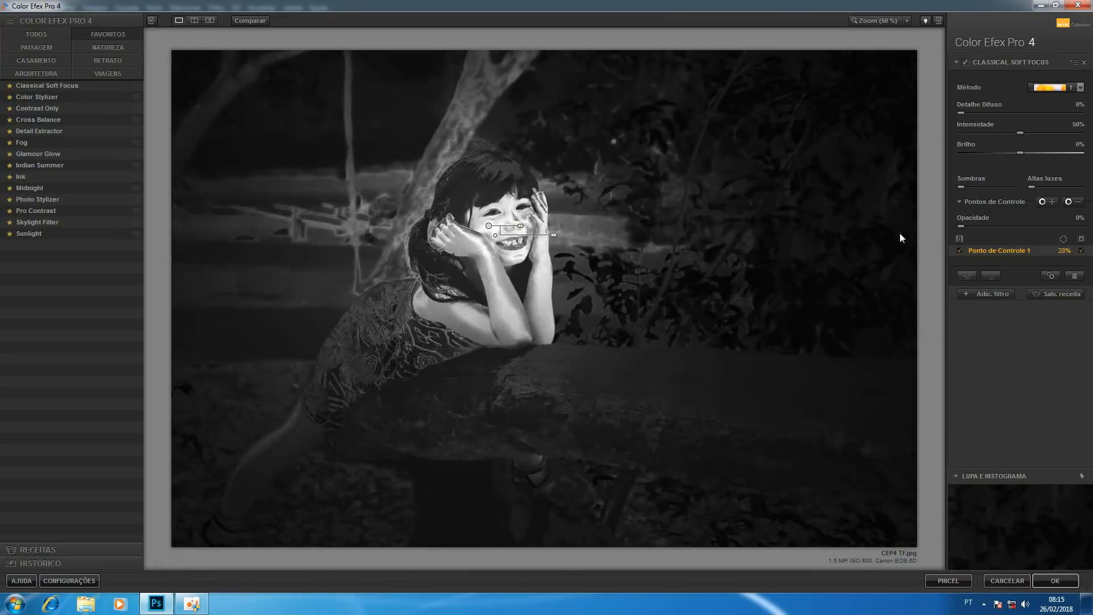
left_click(1082, 251)
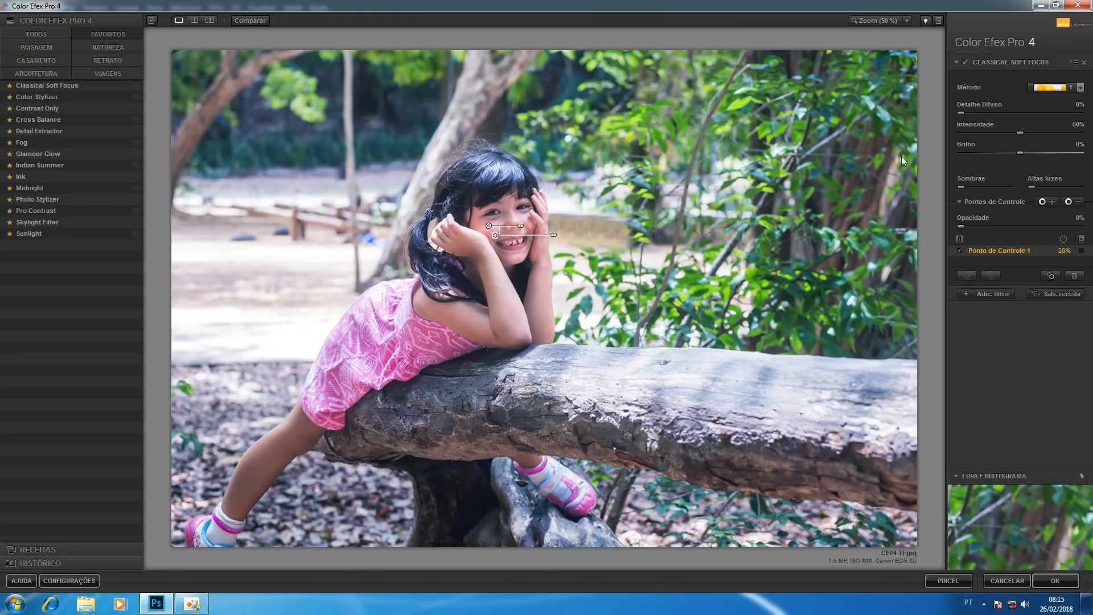
Check the photo with Classical Soft Focus off and on, and delete the face control point
left_click(967, 61)
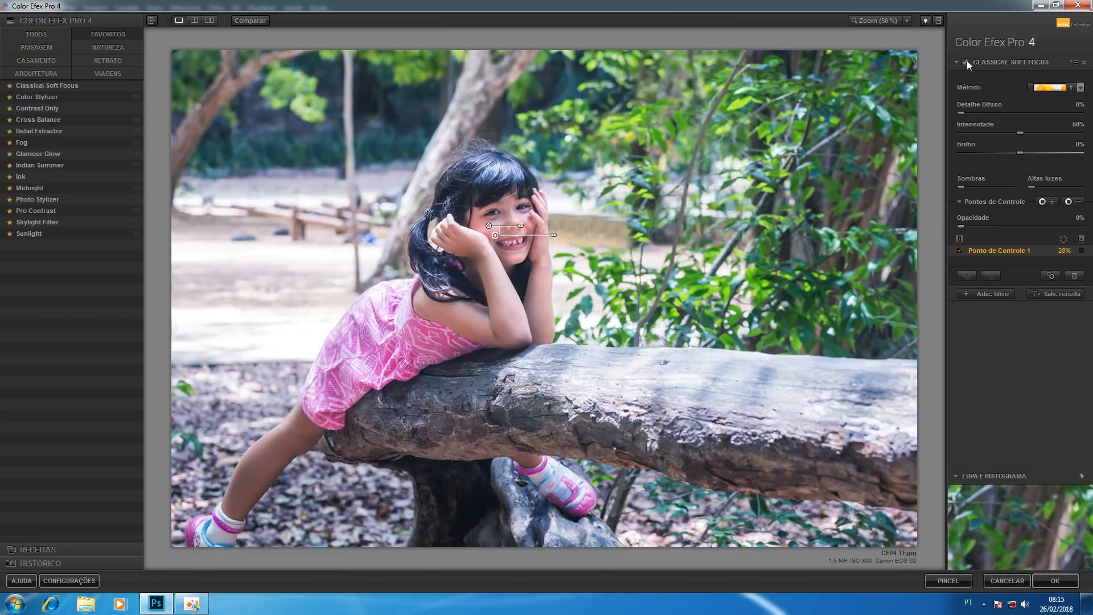
left_click(966, 61)
left_click(1074, 275)
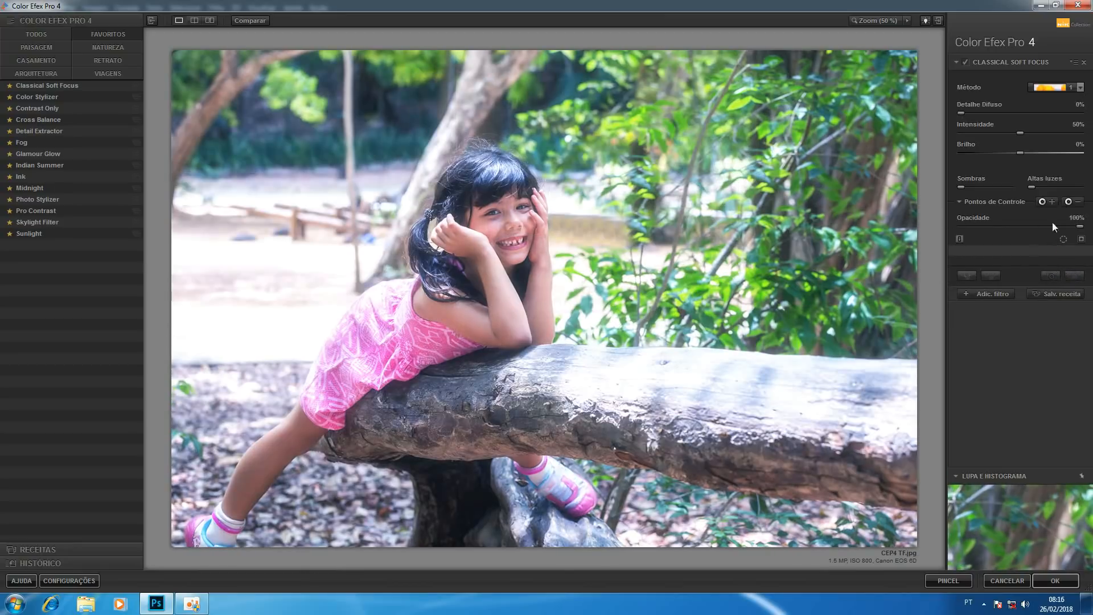
Collapse the control point settings of Classical Soft Focus and reset the filter with its control points deleted
left_click(959, 200)
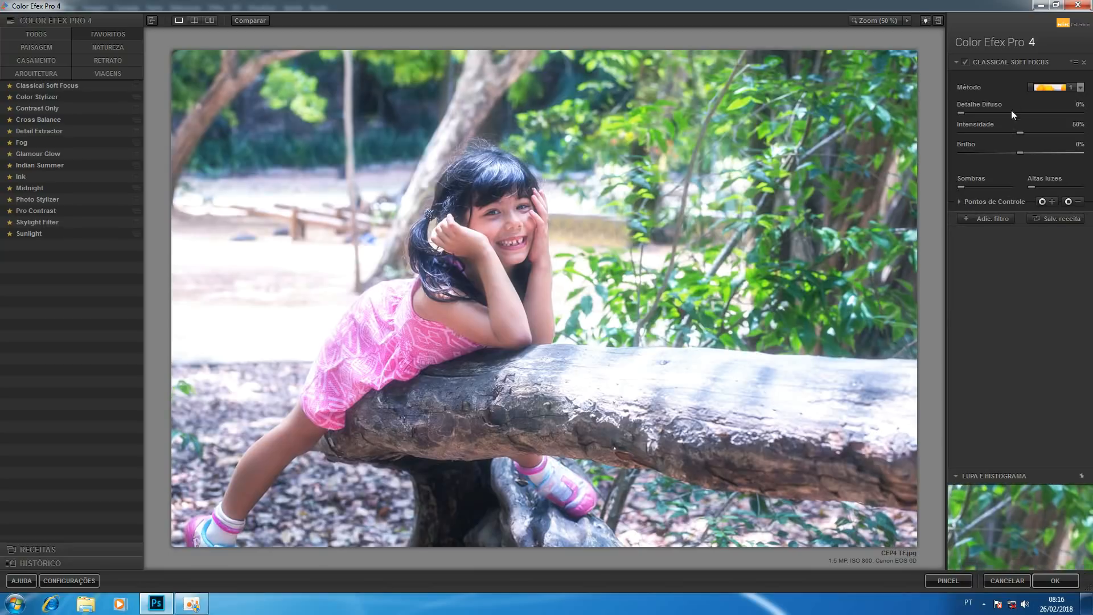
left_click(1076, 63)
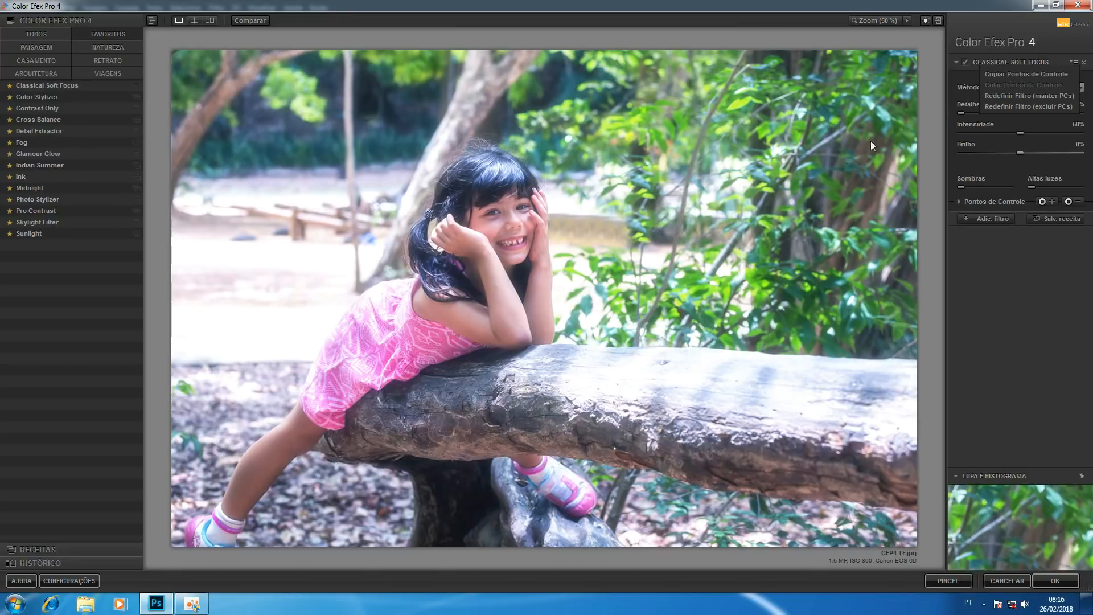
left_click(1030, 104)
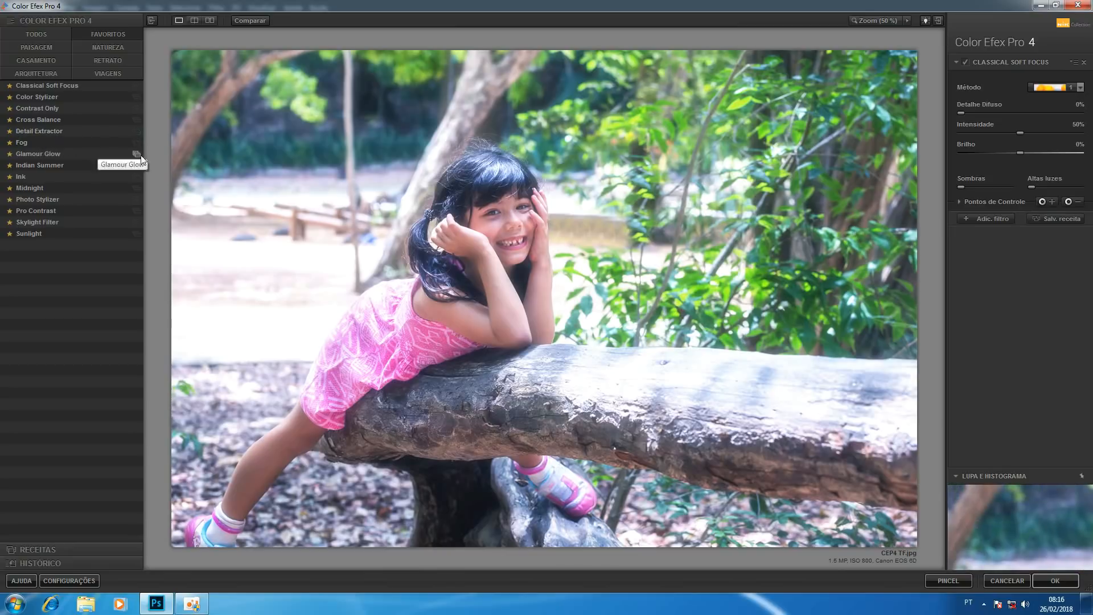
Try the Fog filter on the photo and return to Classical Soft Focus
left_click(71, 141)
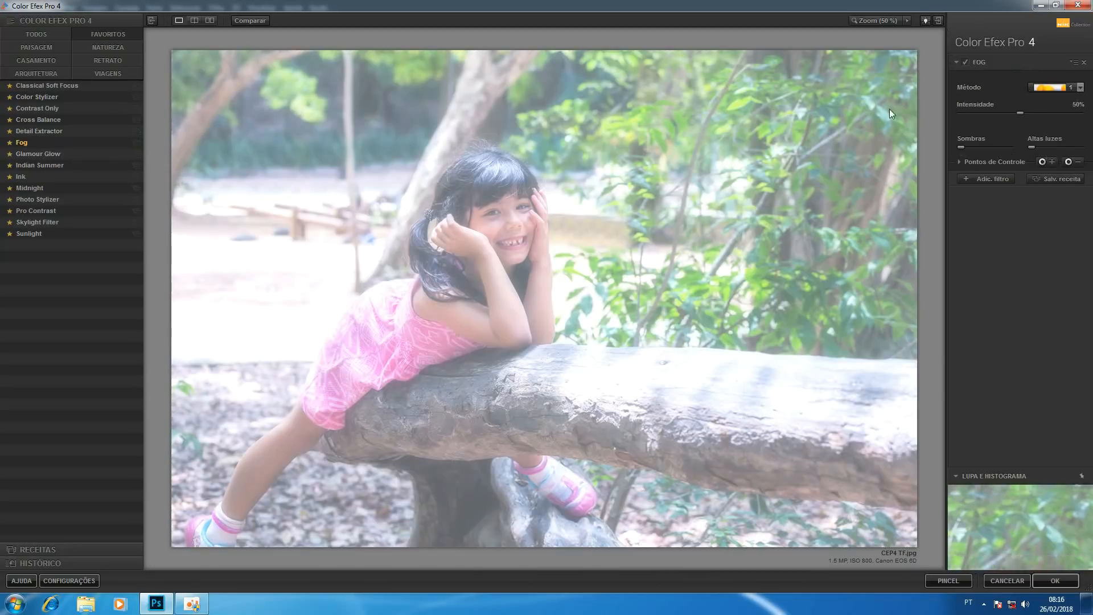
left_click(59, 84)
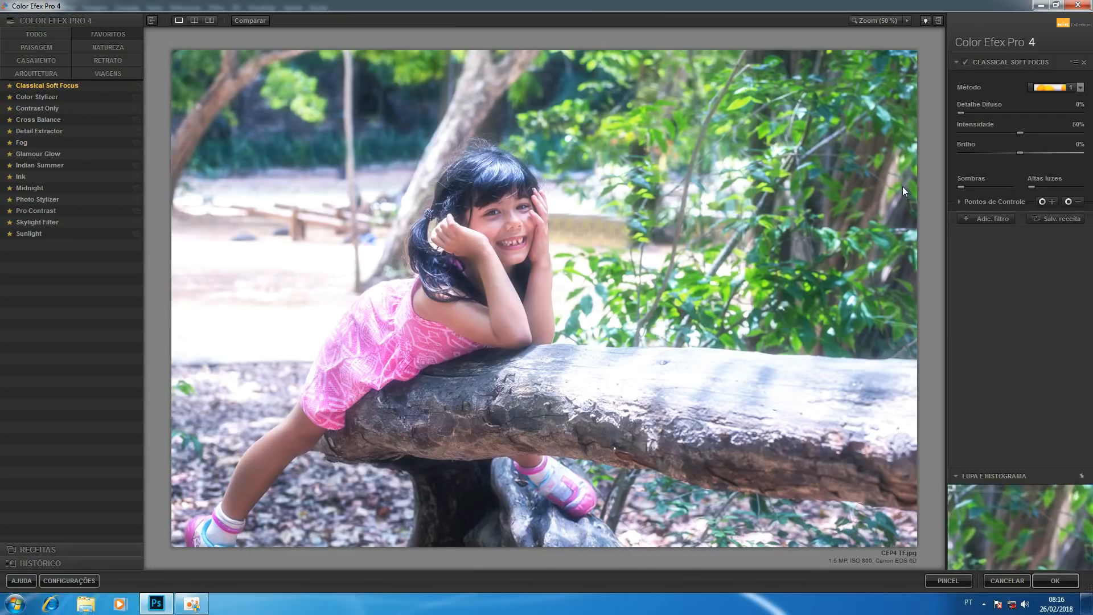
Stack Pro Contrast as a second filter and set its dynamic contrast (Contraste Dinâmico) to 60%
left_click(987, 218)
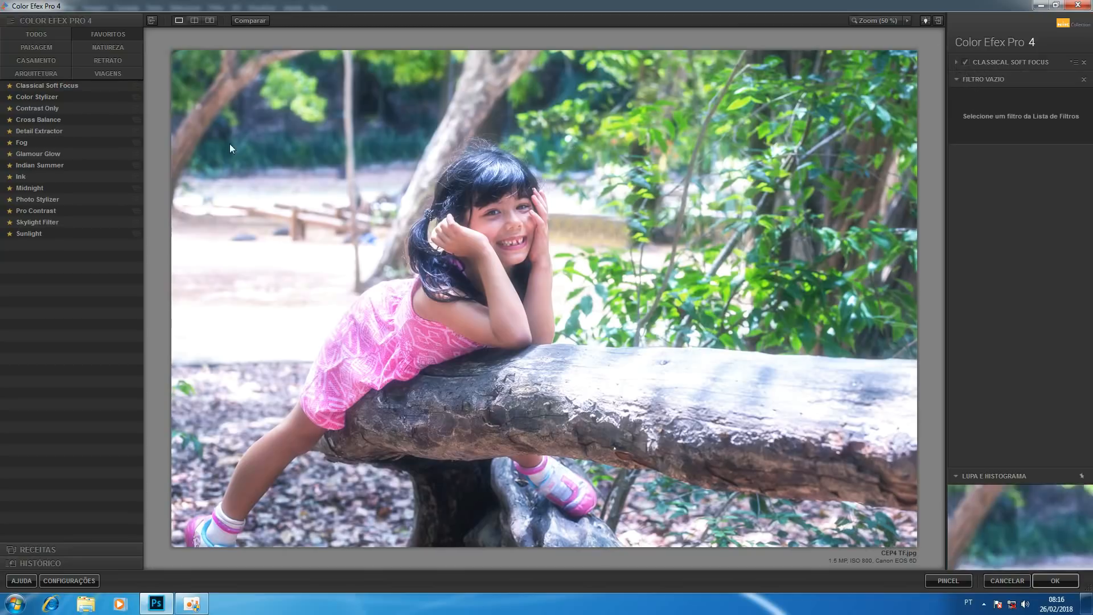
left_click(60, 212)
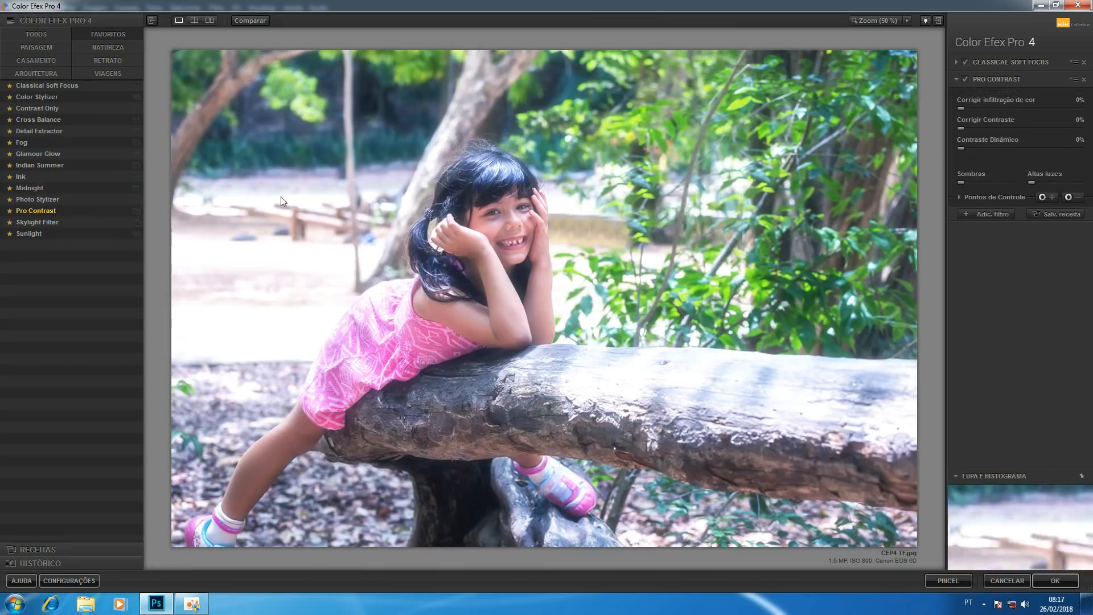
left_click_drag(961, 148, 1033, 148)
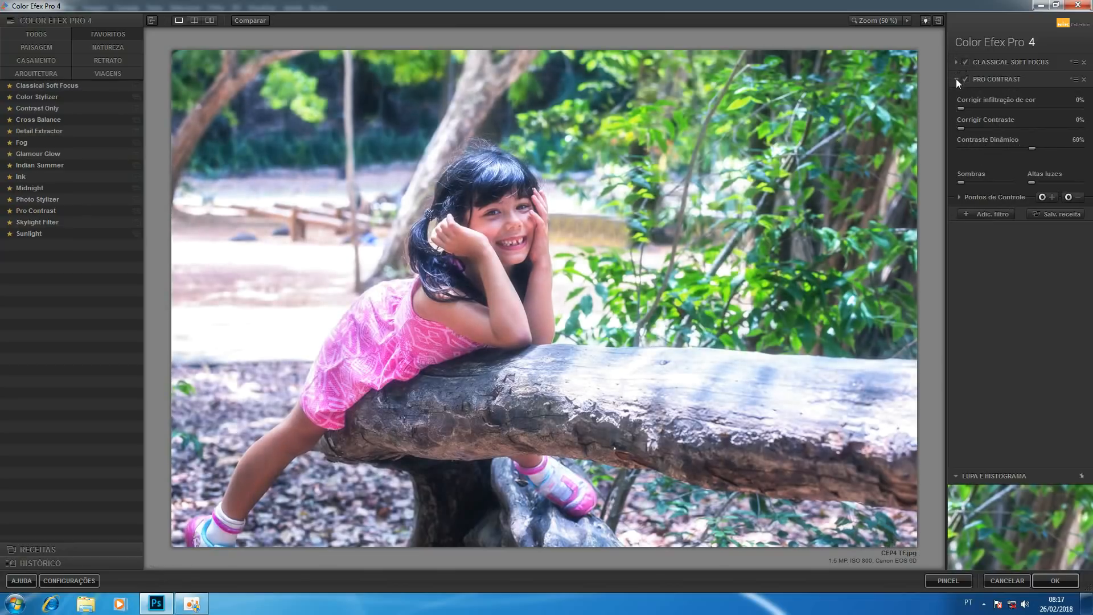
Review the settings of both stacked filters and compare the photo with Classical Soft Focus off and on
left_click(956, 62)
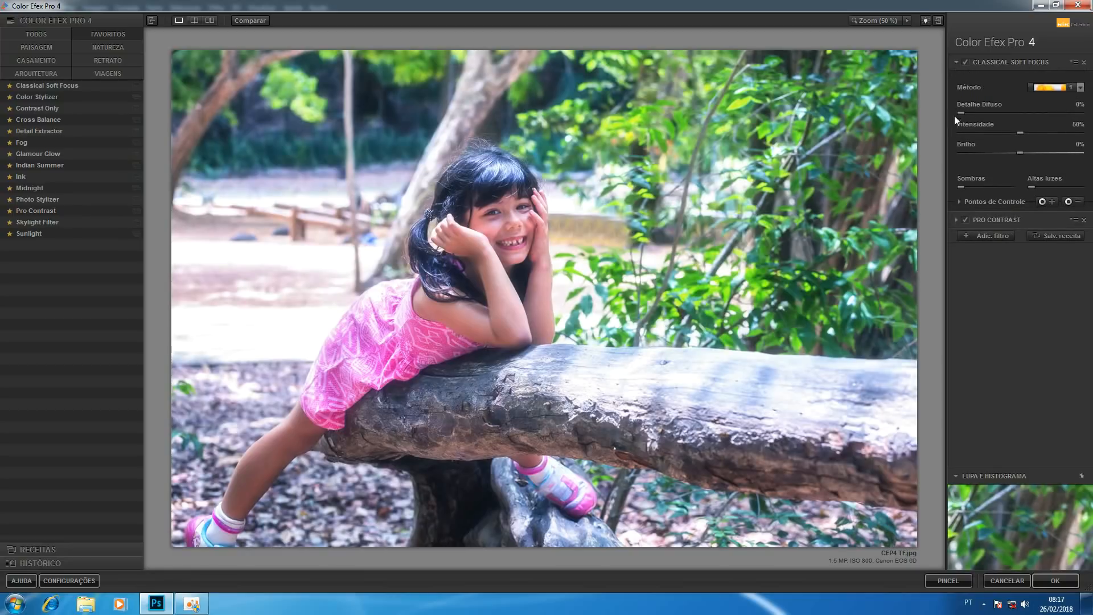
left_click(957, 220)
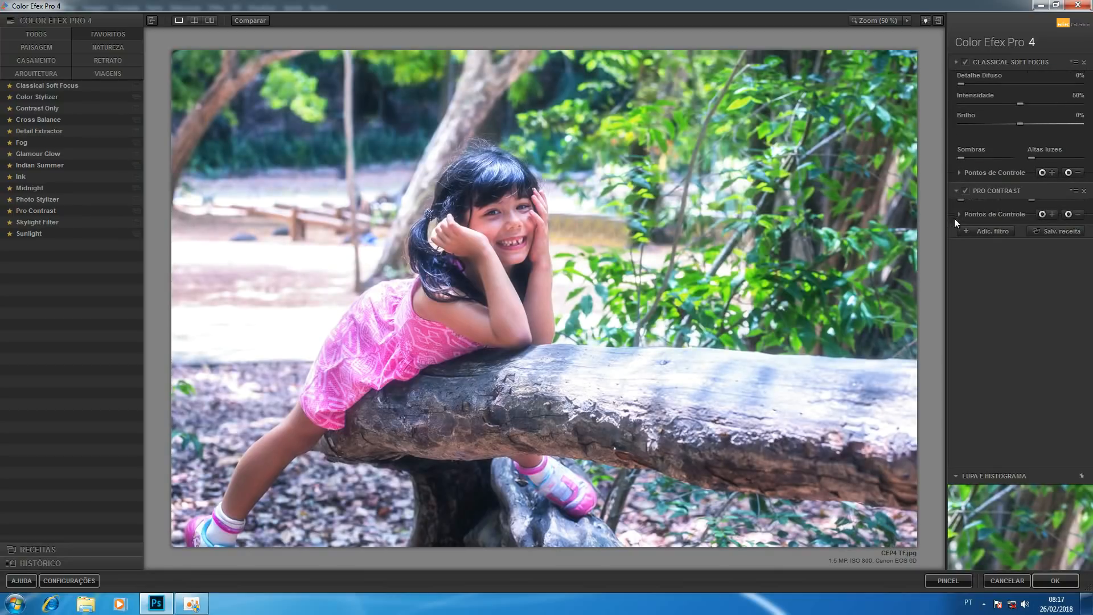
left_click(965, 61)
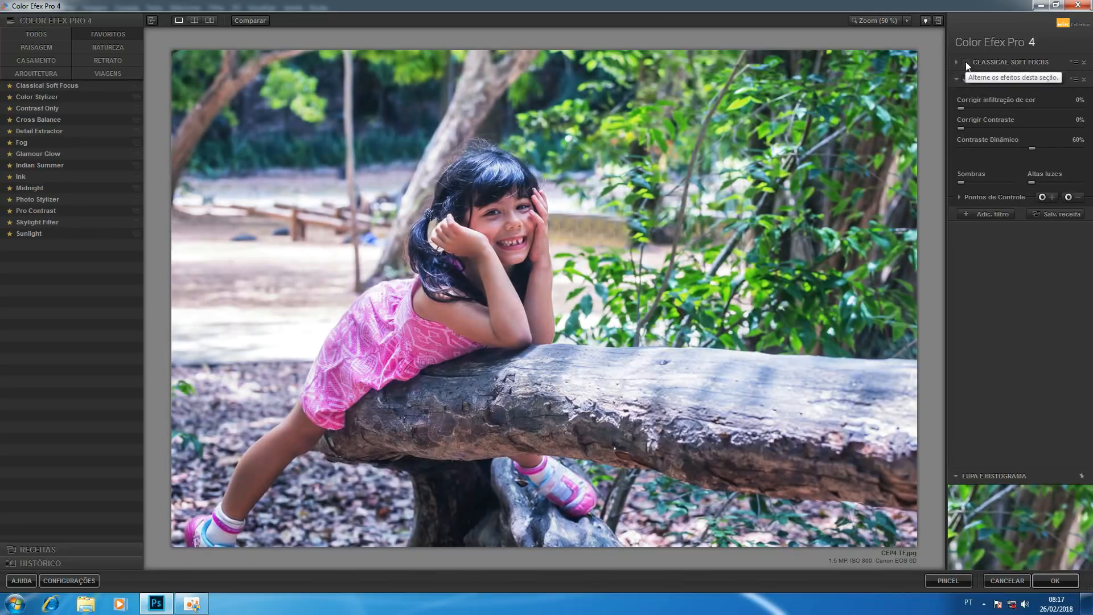
left_click(965, 62)
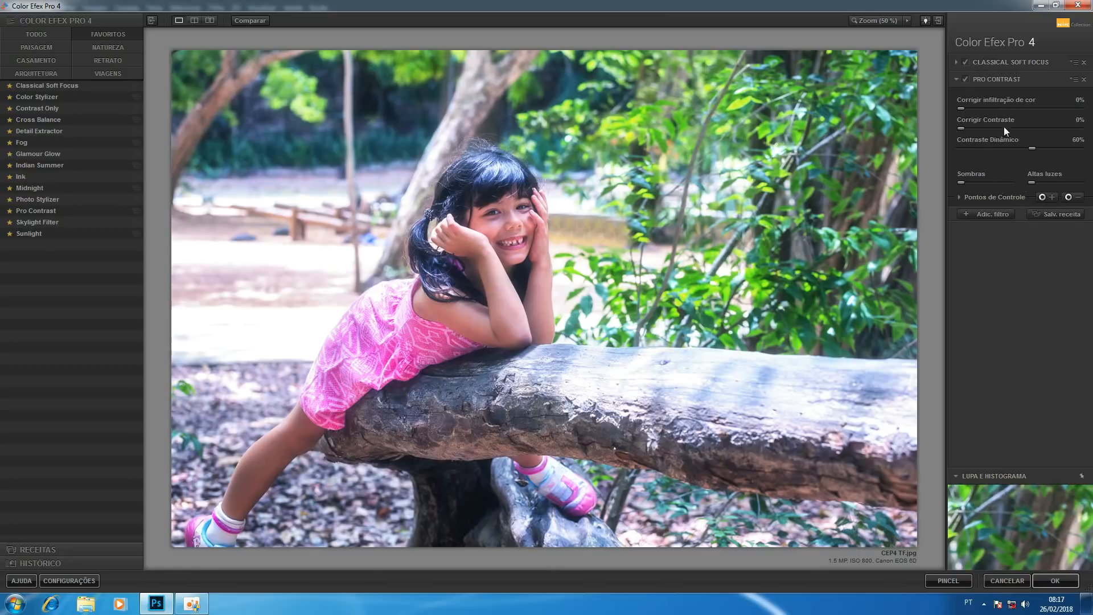
Save the current filter combination as a custom recipe named TF and return to the filter list
left_click(1050, 215)
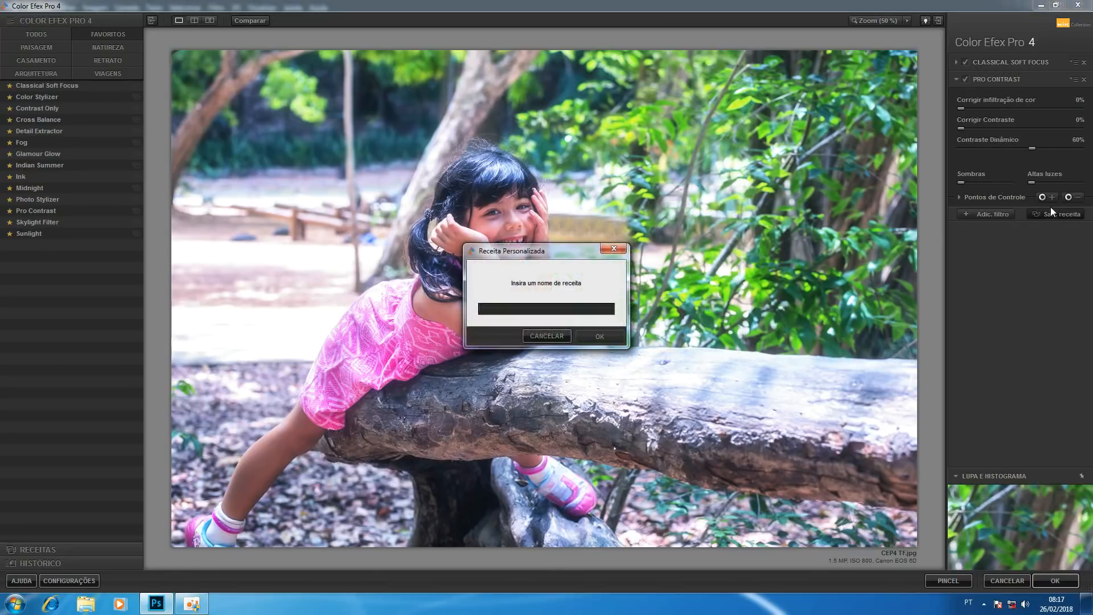
key("Return")
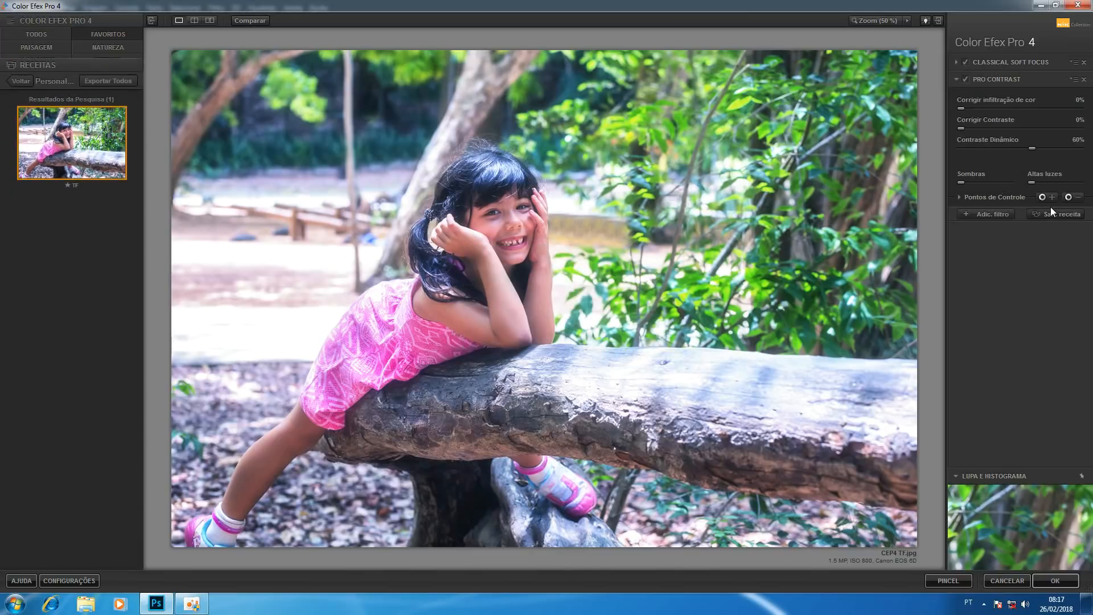
left_click(37, 20)
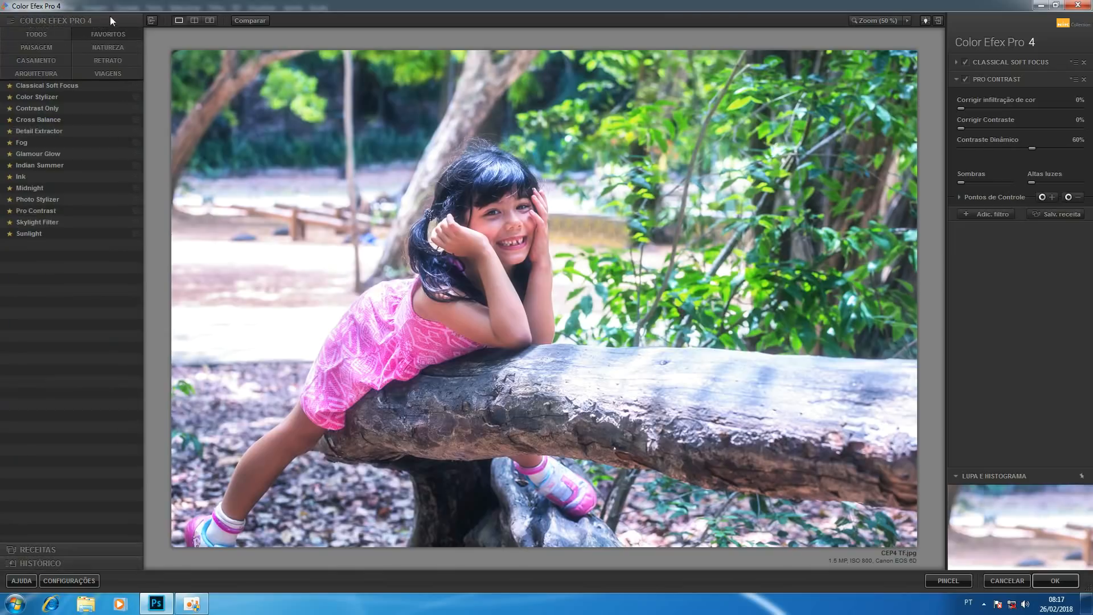
Delete the TF recipe from the custom recipes and return to the filter list
left_click(37, 548)
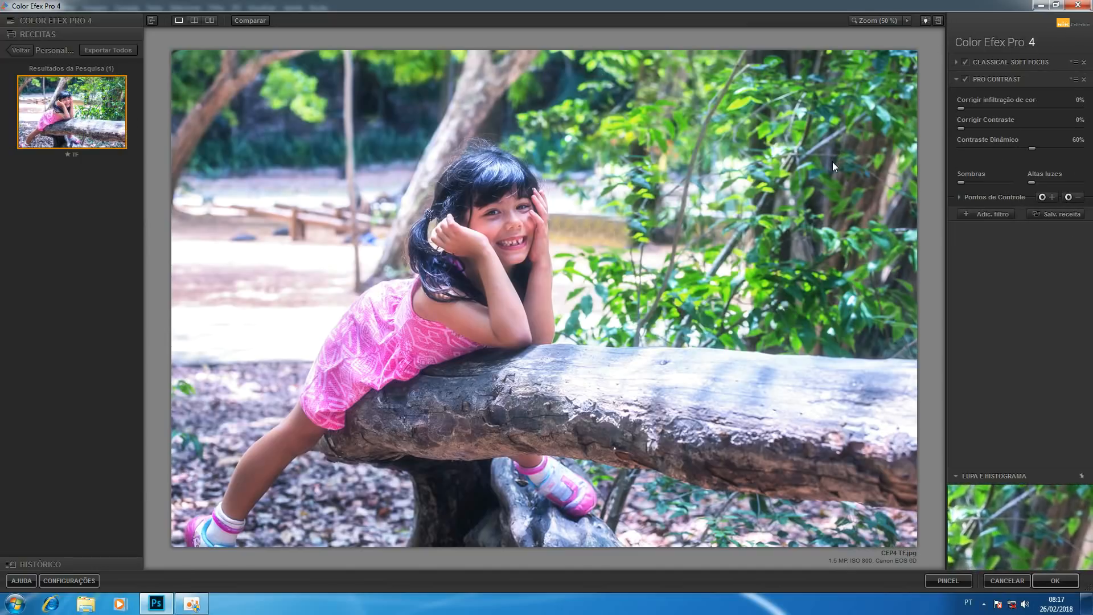
mouse_move(64, 94)
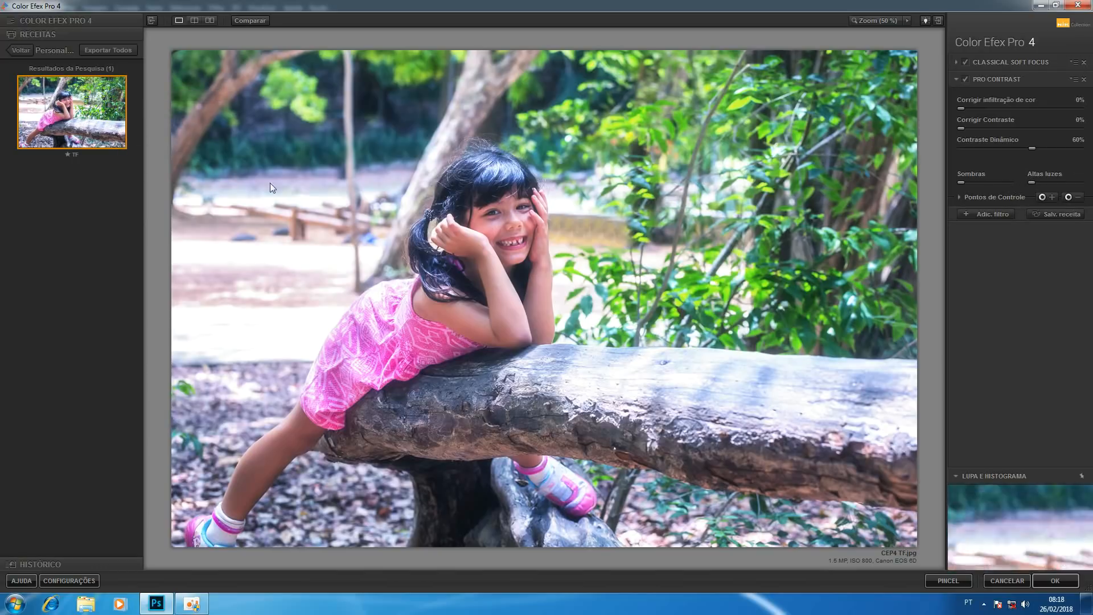
mouse_move(121, 147)
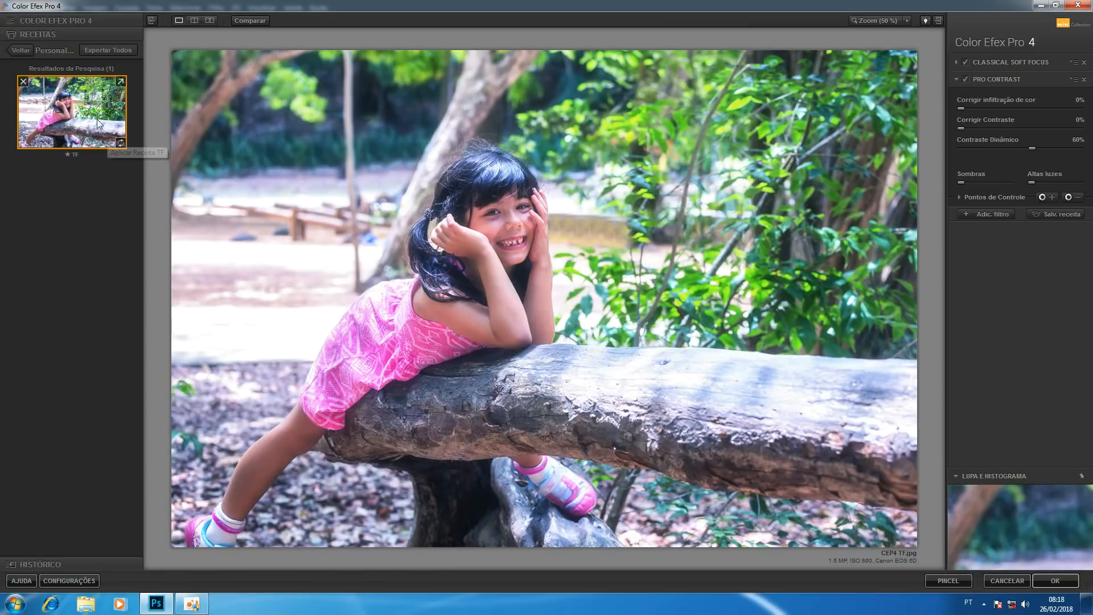
left_click(22, 79)
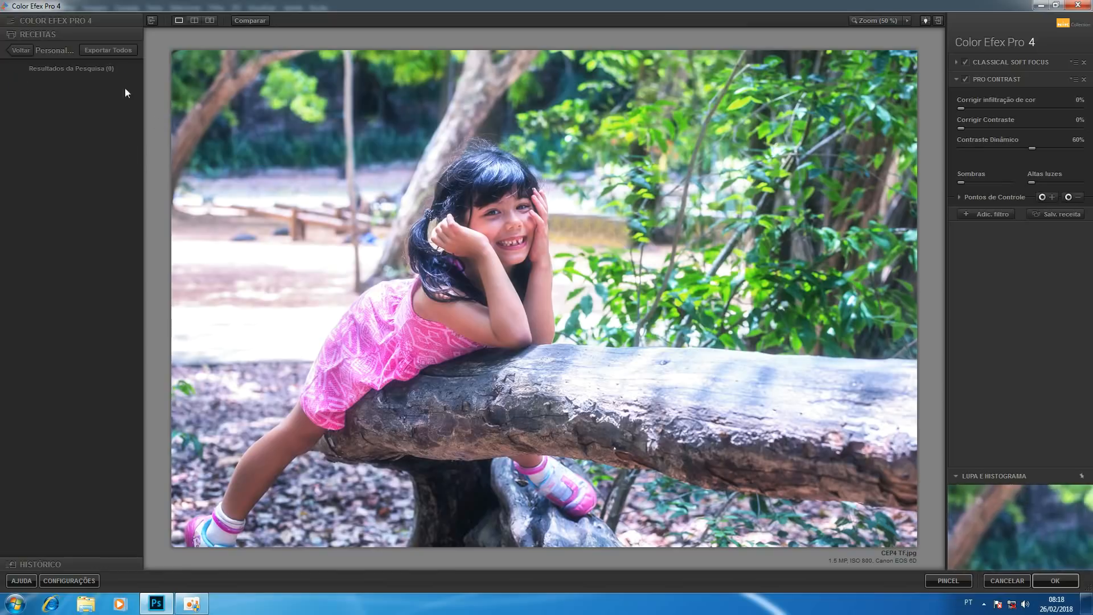
left_click(47, 20)
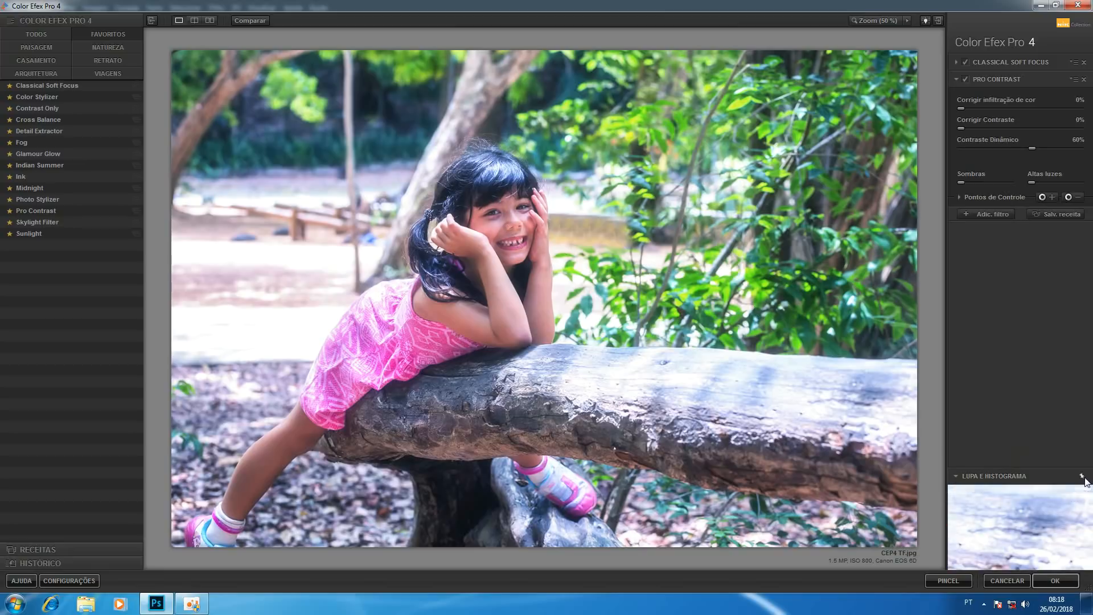
Examine the girl's face in the locked loupe, unlock it and display the photo's histogram instead
left_click(495, 210)
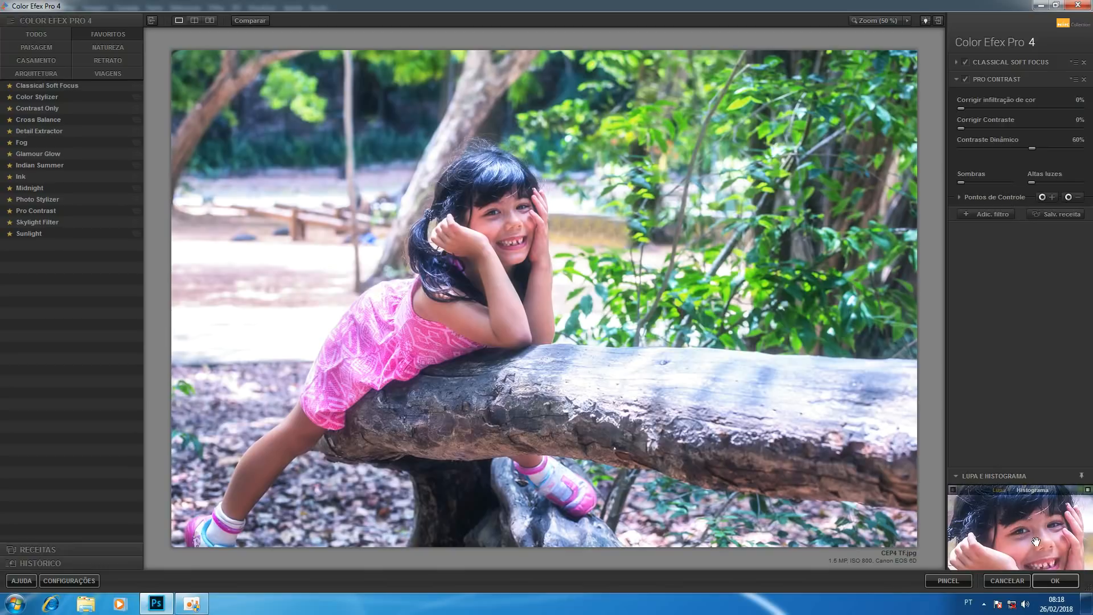
left_click(1081, 477)
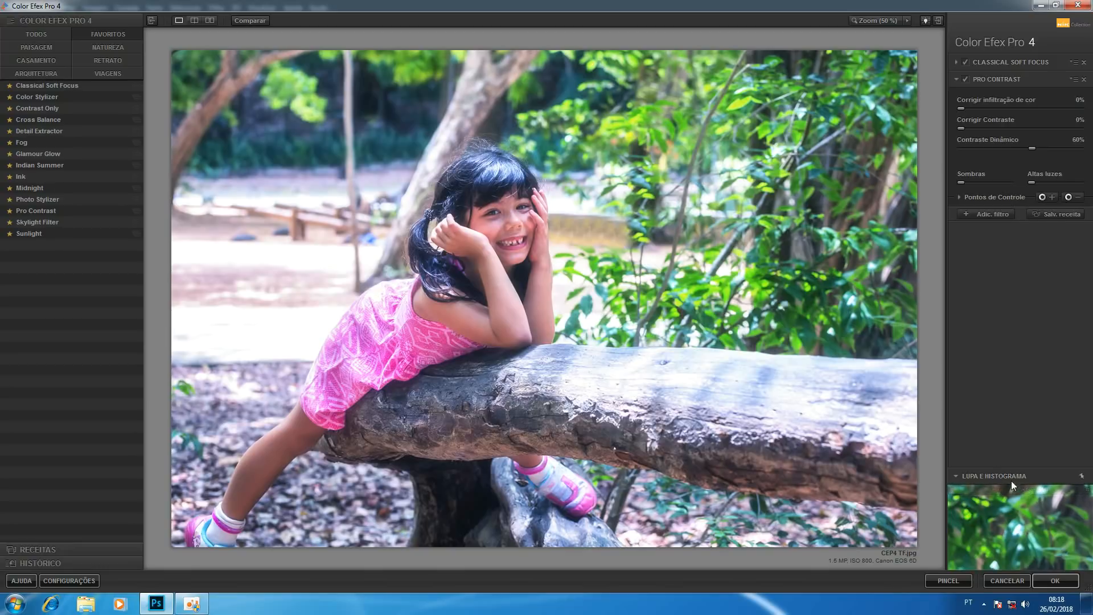
left_click(1032, 490)
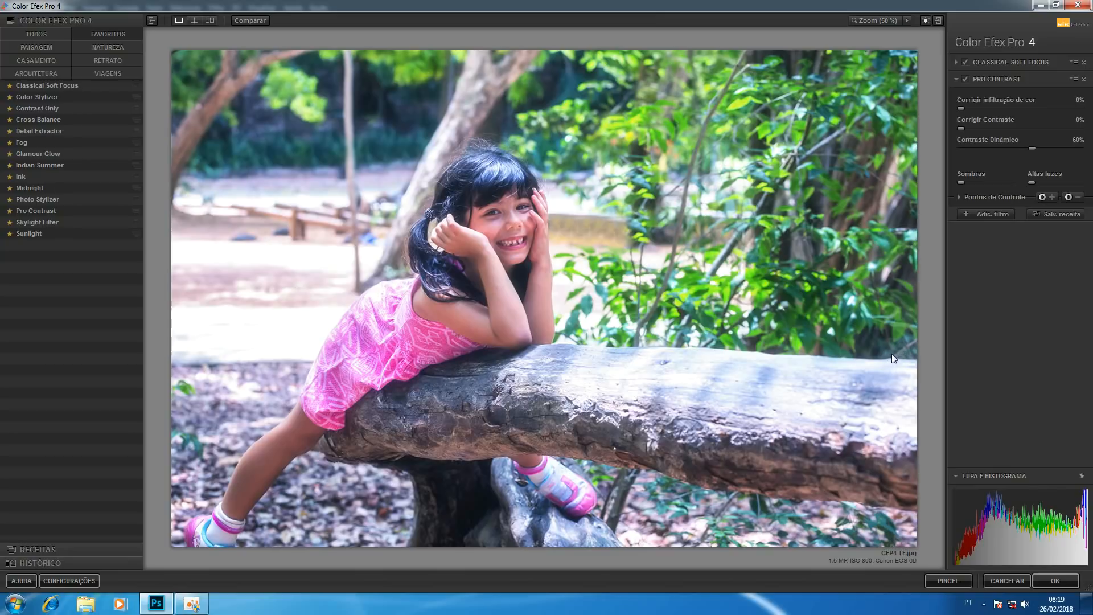
Replace both stacked filters with Classical Soft Focus alone and compare the result with the original photo
left_click(1083, 80)
left_click(1084, 62)
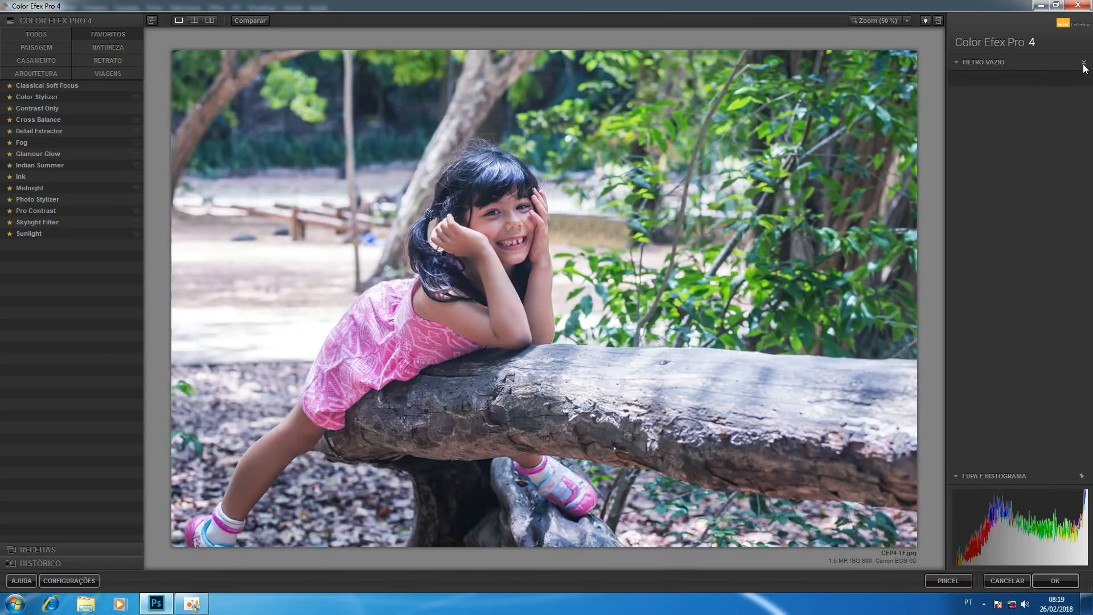
left_click(58, 85)
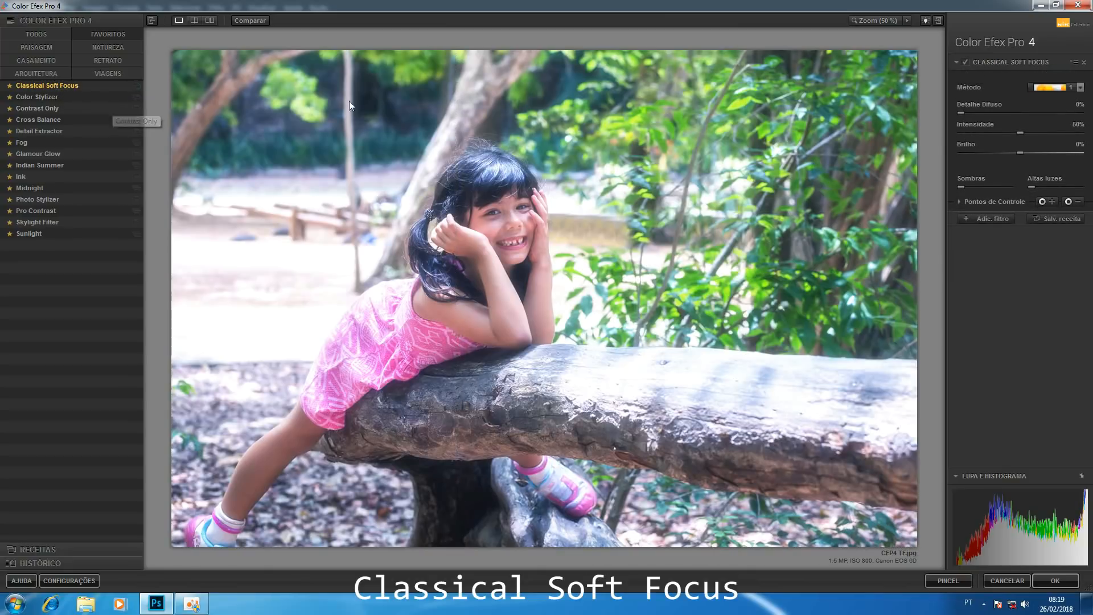
left_click(258, 21)
left_click(258, 20)
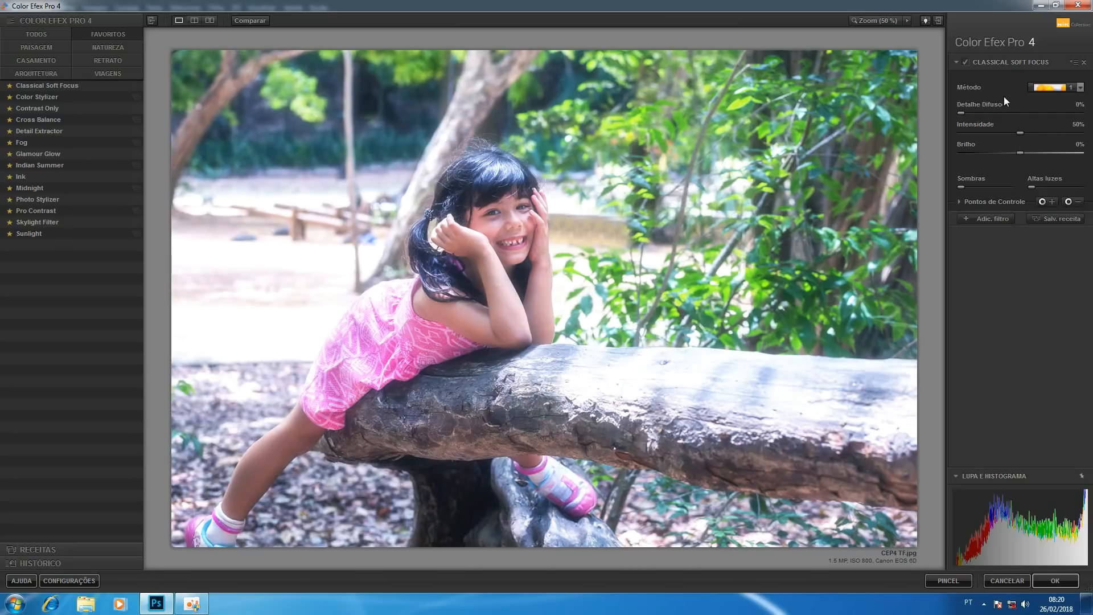
Set the Classical Soft Focus intensity to 43% and preview its other methods, keeping soft focus (Foco suave) 1
mouse_move(1020, 132)
left_mouse_down()
mouse_move(959, 134)
mouse_move(1021, 134)
mouse_move(1011, 132)
left_mouse_up()
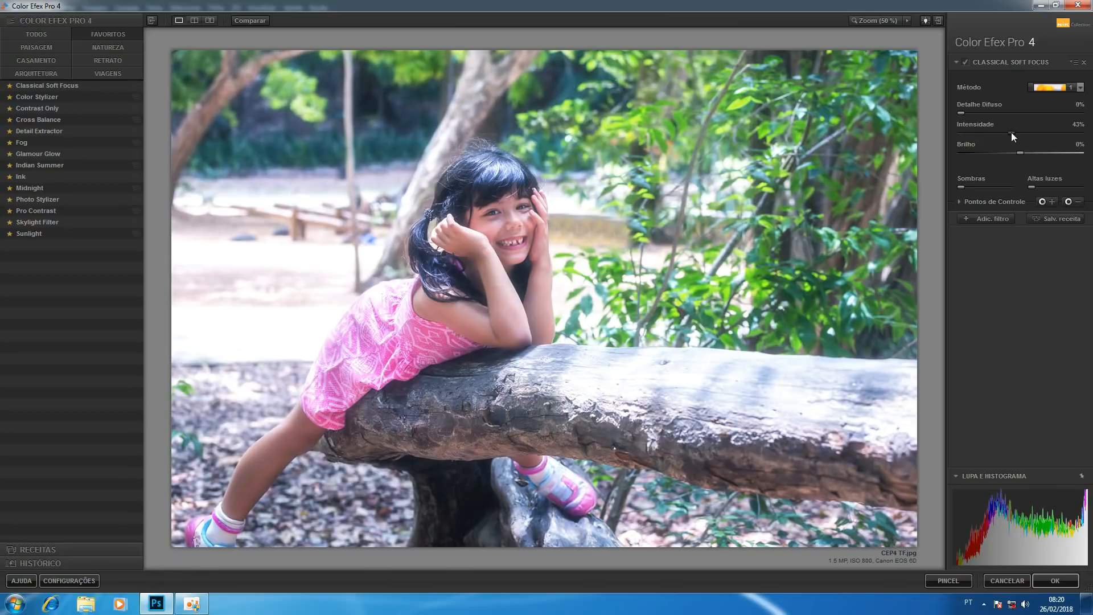
left_click(1049, 87)
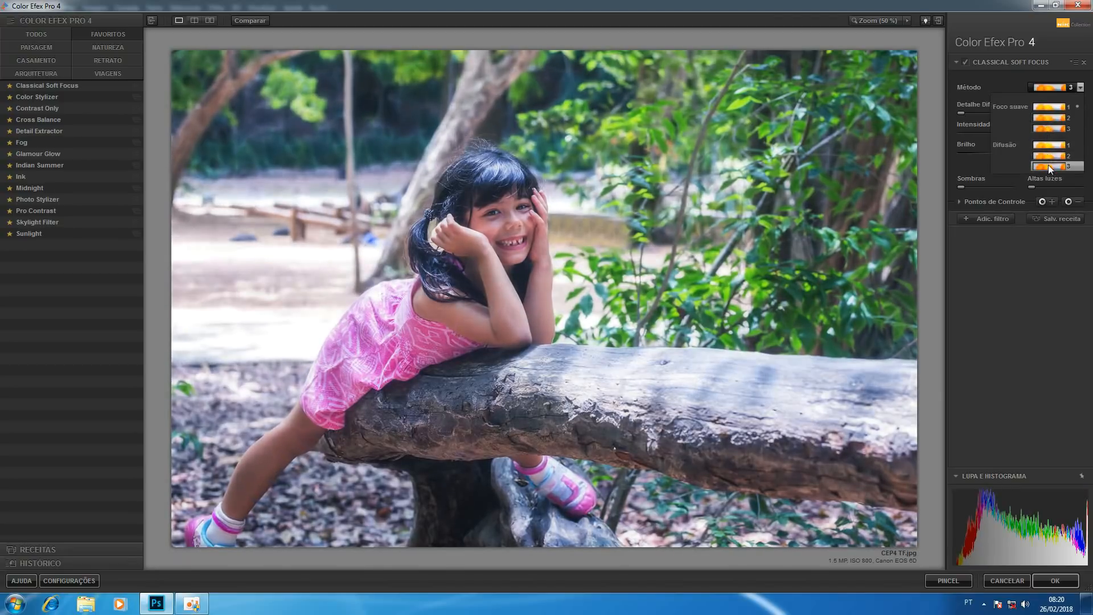
left_click(1057, 110)
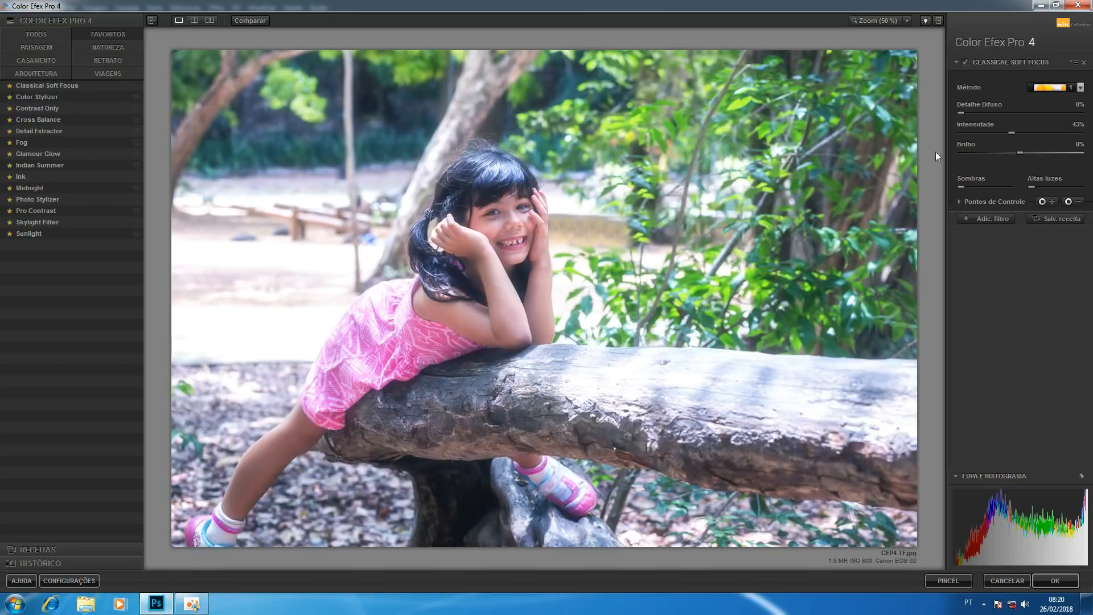
Apply Cross Balance at 67% intensity and preview its conversion options, keeping Tungsten To Daylight (2)
left_click(53, 121)
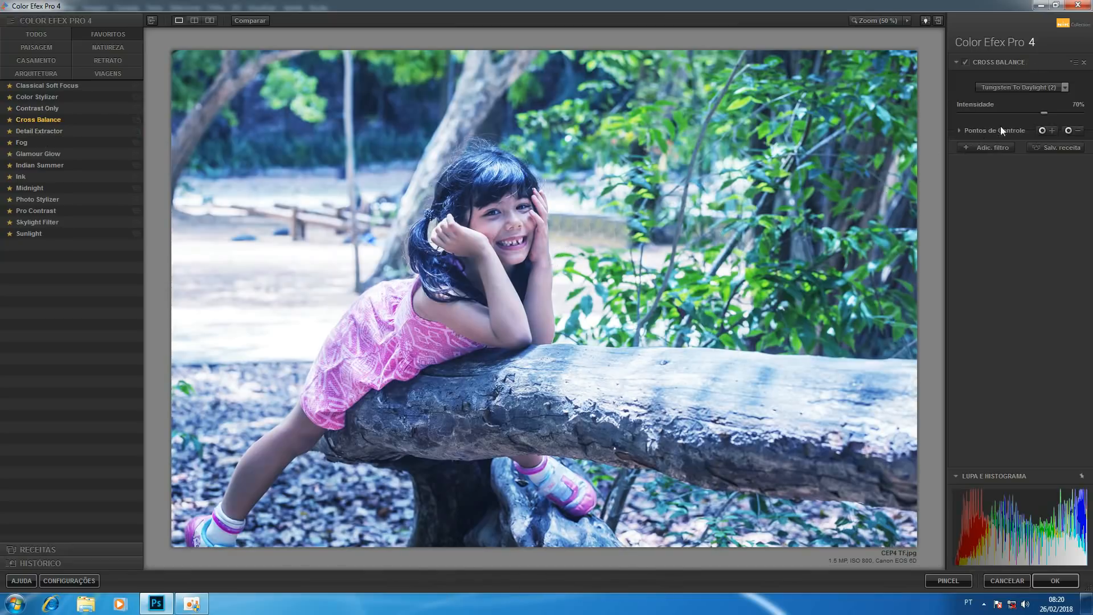
mouse_move(1043, 111)
left_mouse_down()
mouse_move(955, 115)
mouse_move(1040, 114)
left_mouse_up()
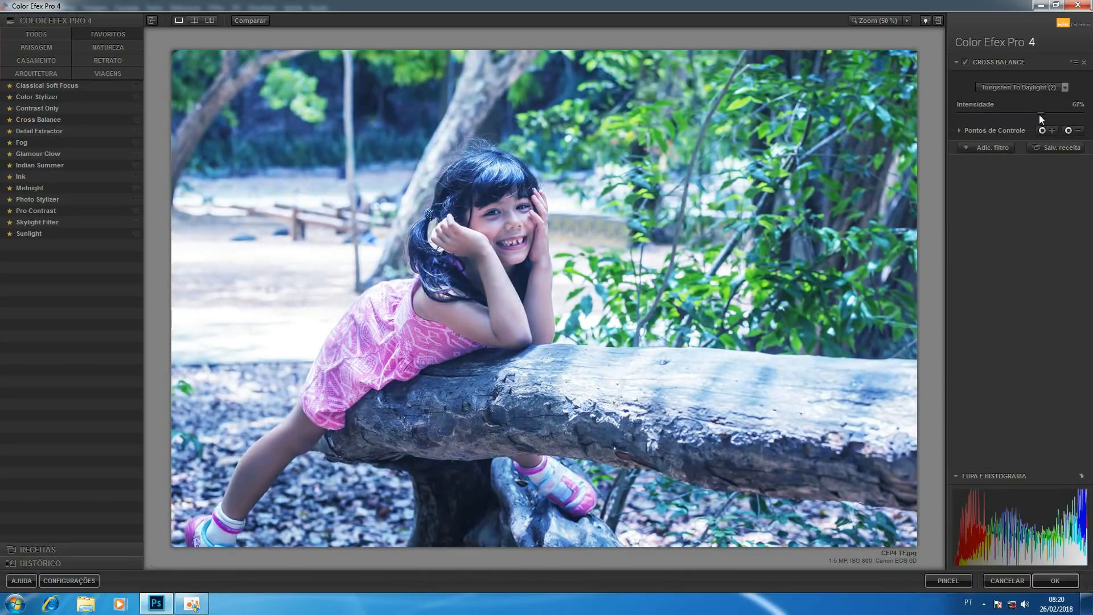
left_click(1034, 84)
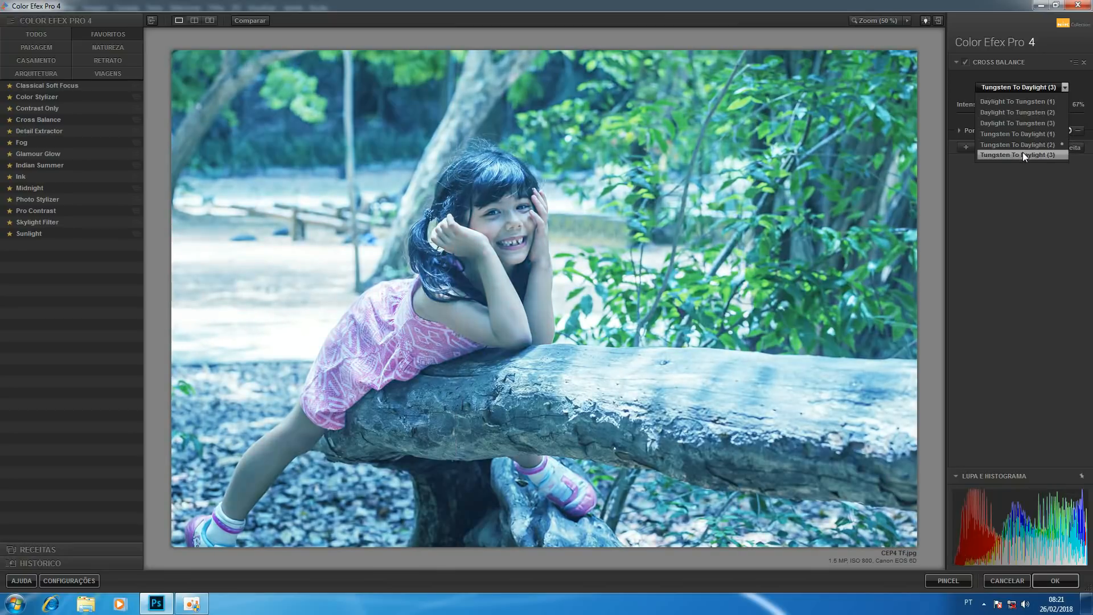
left_click(1026, 143)
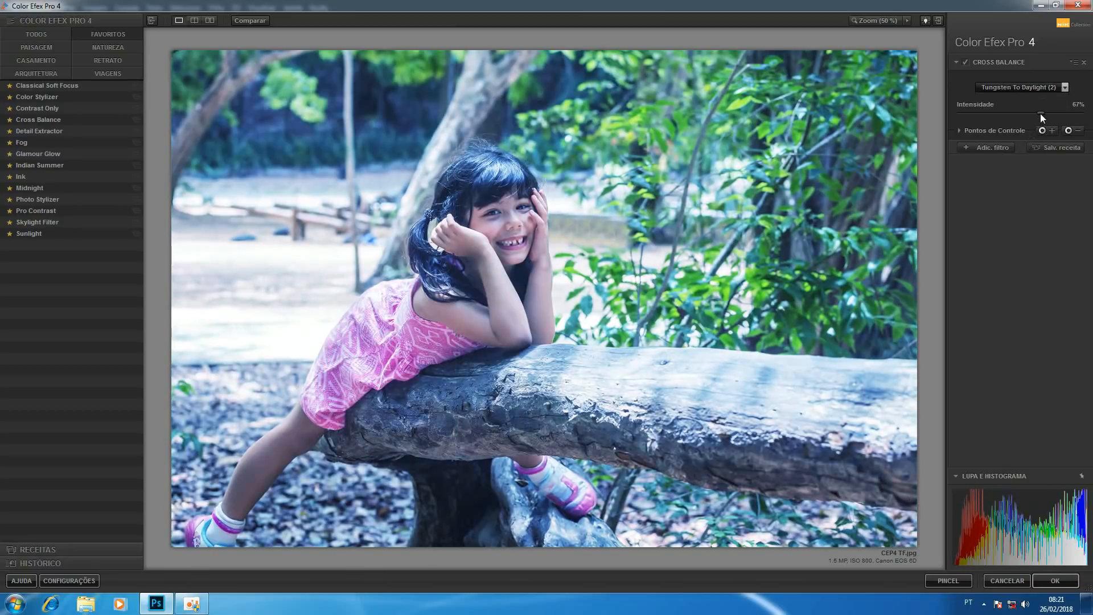
Set the Cross Balance intensity to 32% and compare the photo with the filter off and on
left_click_drag(1040, 114, 999, 117)
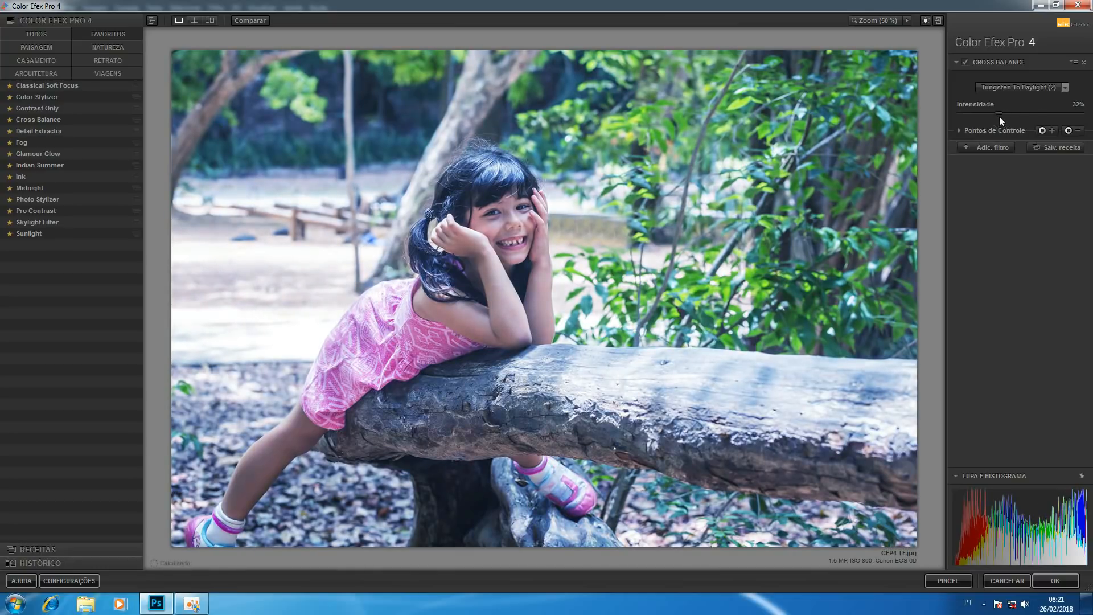
left_click(965, 60)
left_click(965, 59)
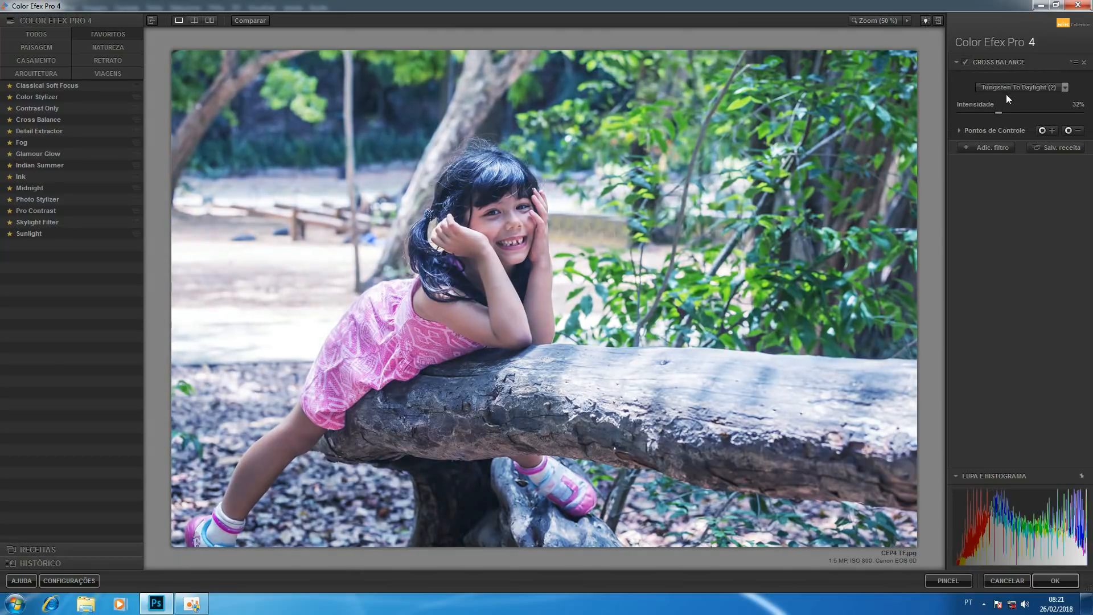
Apply Pro Contrast with dynamic contrast (Contraste Dinâmico) at 52% and compare the photo with the filter off and on
left_click(61, 212)
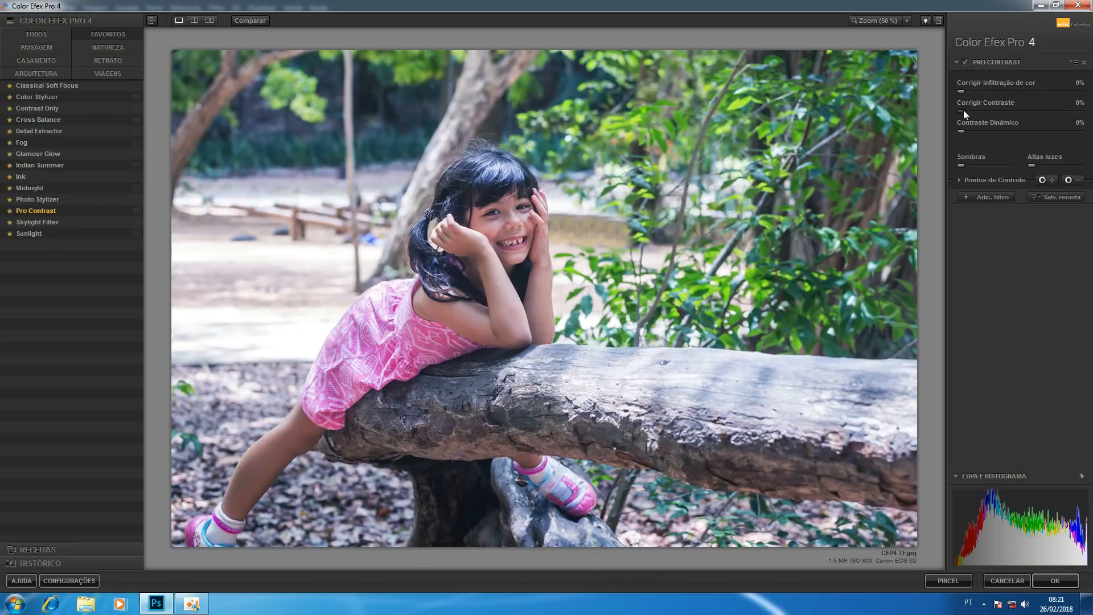
mouse_move(962, 112)
left_mouse_down()
mouse_move(1025, 110)
mouse_move(954, 113)
left_mouse_up()
left_click_drag(967, 131, 1021, 135)
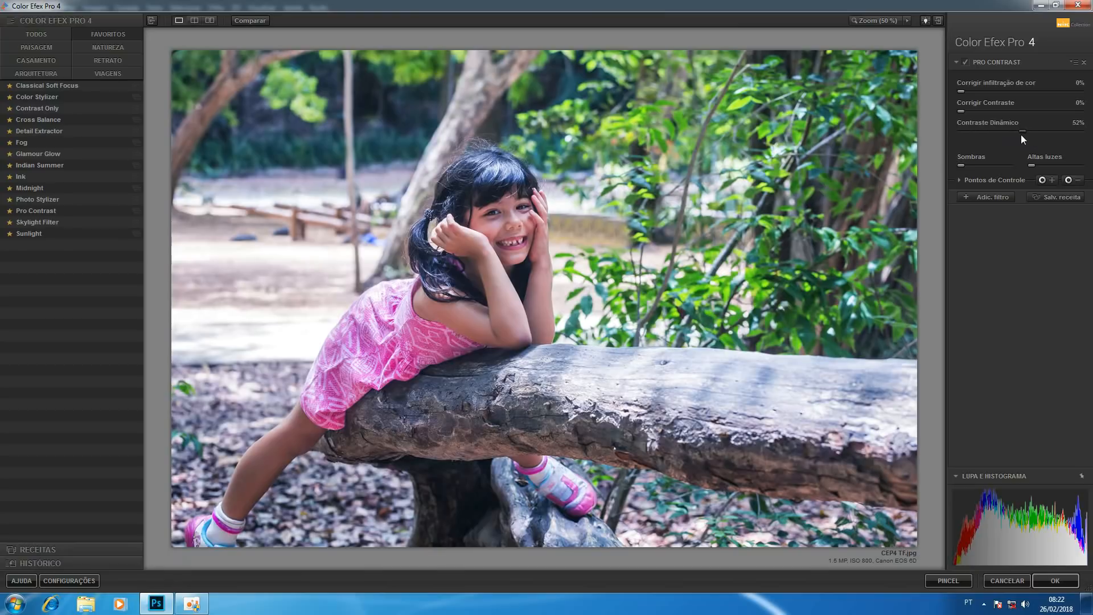
left_click(965, 62)
left_click(965, 61)
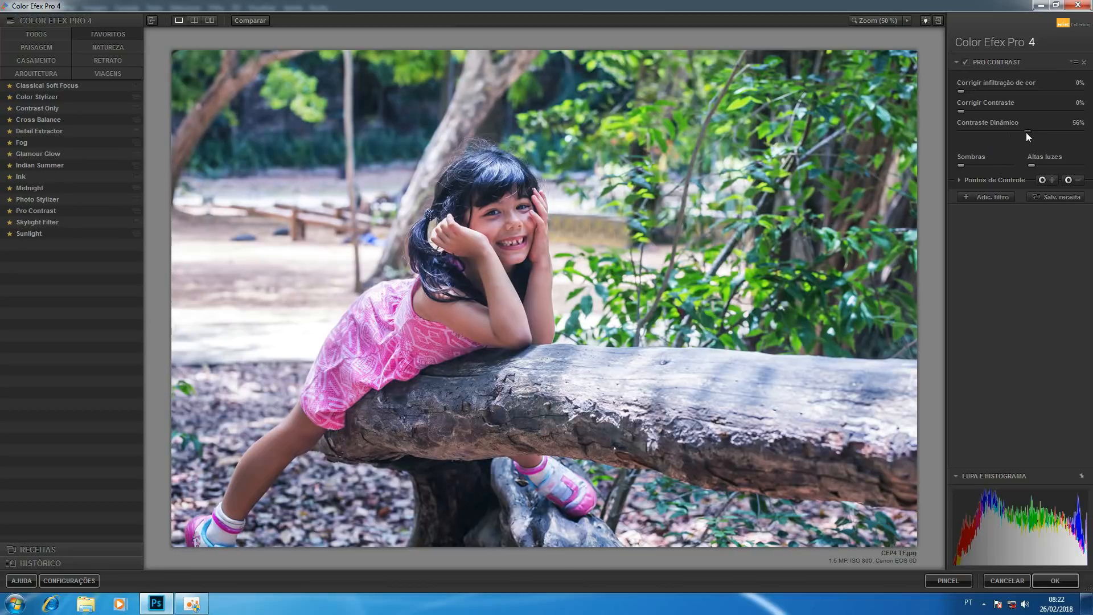
Try the Pro Contrast dynamic contrast at 10% and at 34%, comparing the photo with the filter off and on
left_click_drag(966, 128, 973, 131)
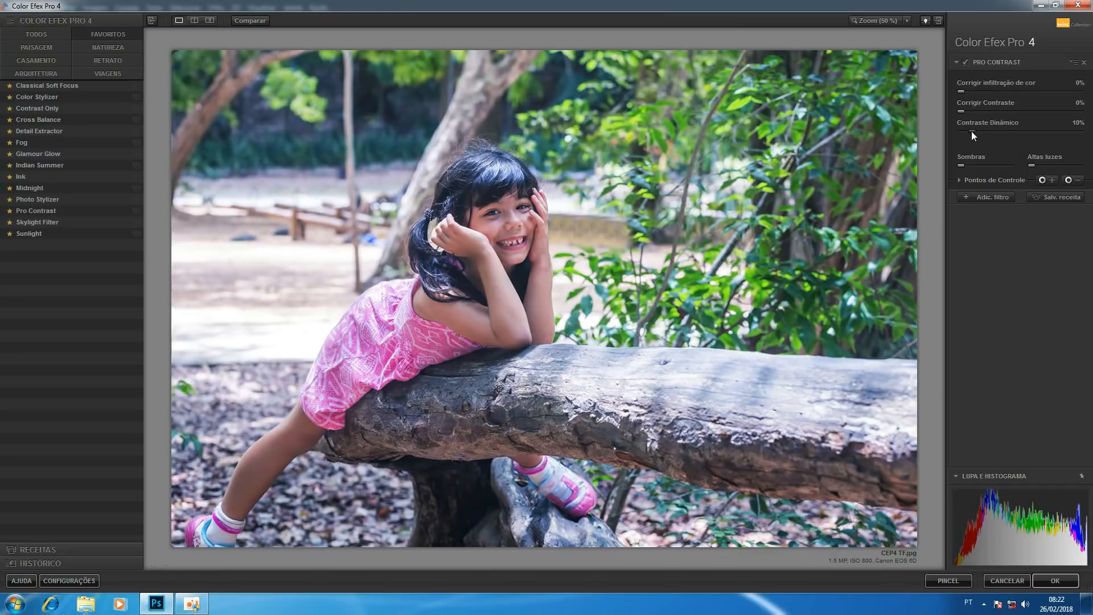
left_click(966, 61)
left_click_drag(982, 132, 1003, 129)
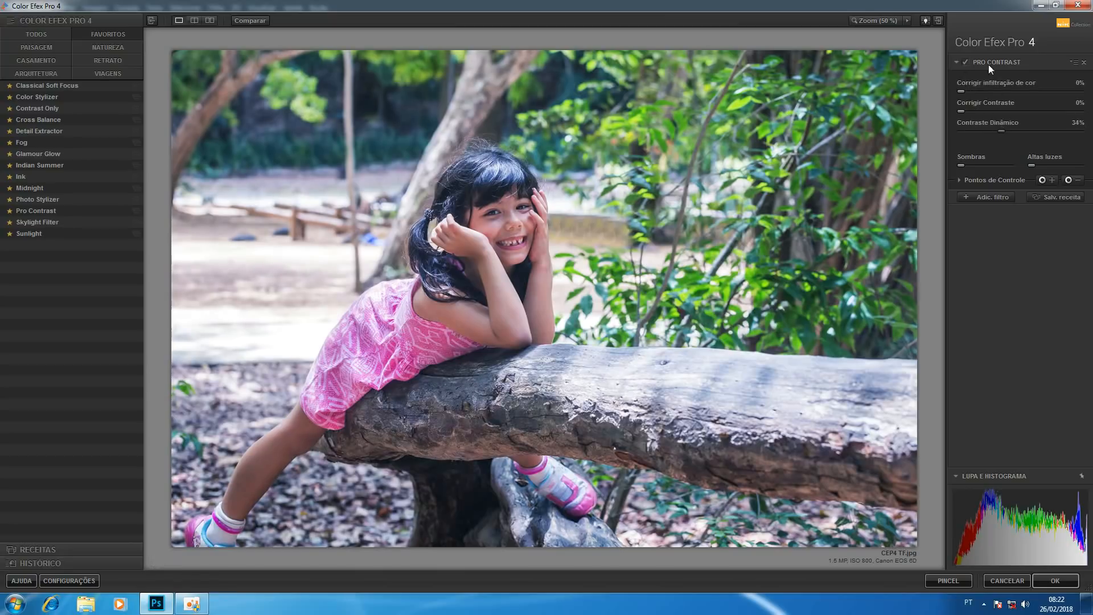
left_click(966, 62)
left_click(965, 62)
Apply the Fog filter to the photo as a Photoshop layer and set that layer's opacity to 26%
left_click(43, 141)
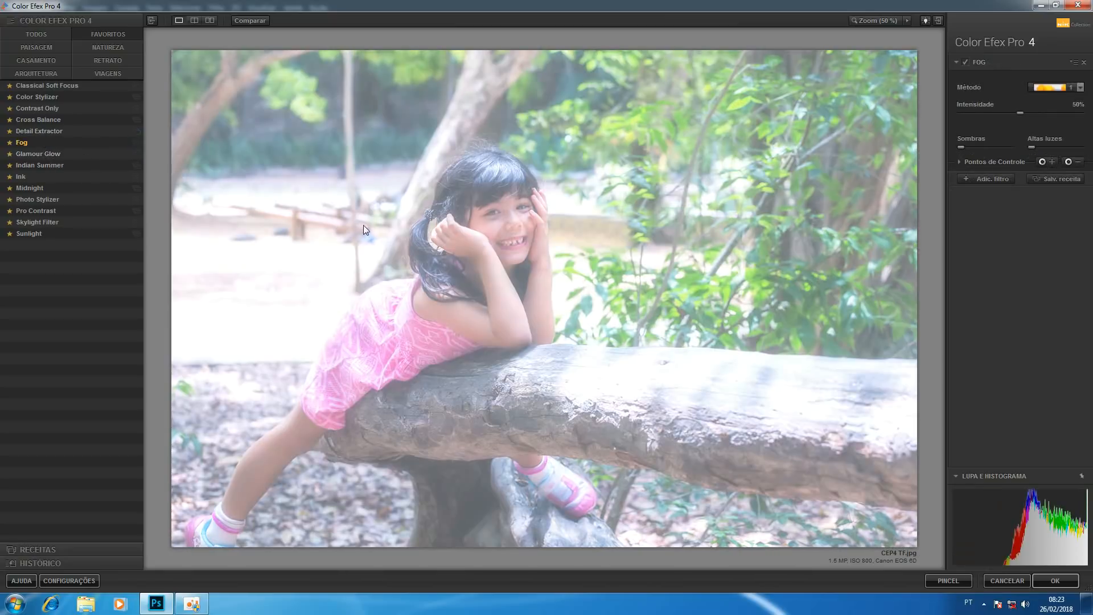
left_click(1056, 580)
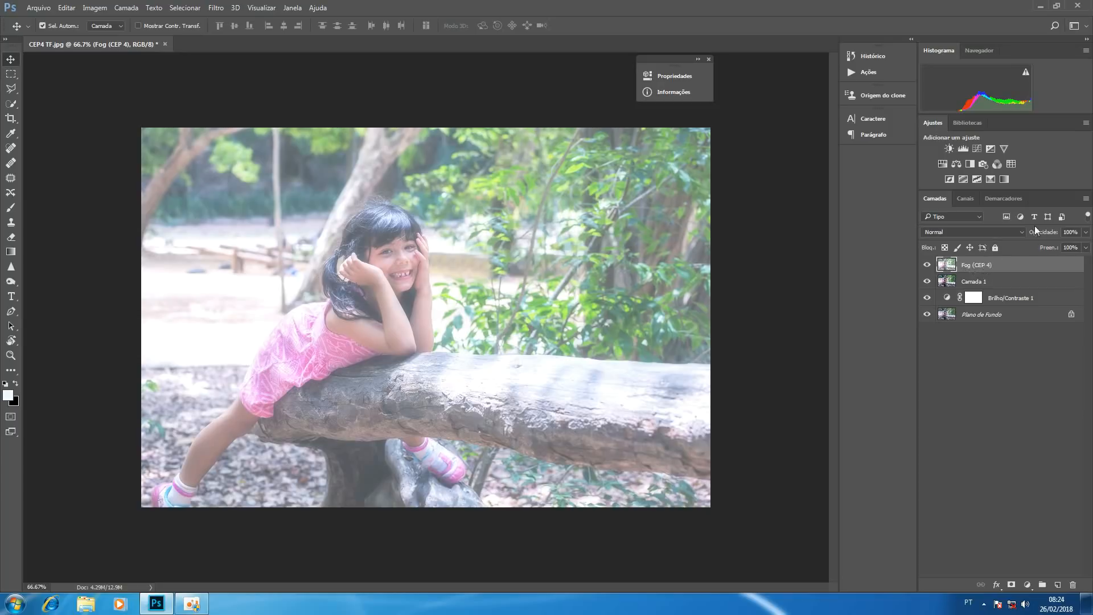
left_click_drag(1034, 226, 1005, 233)
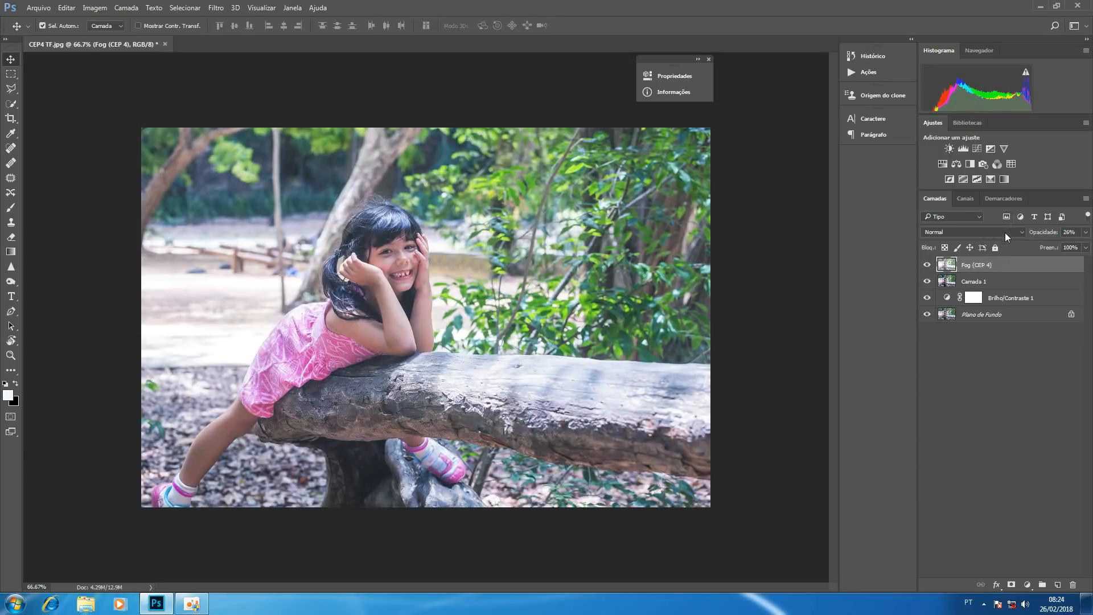
Add a layer mask to the Fog layer and set up a soft black brush at 22% opacity
left_click(1011, 585)
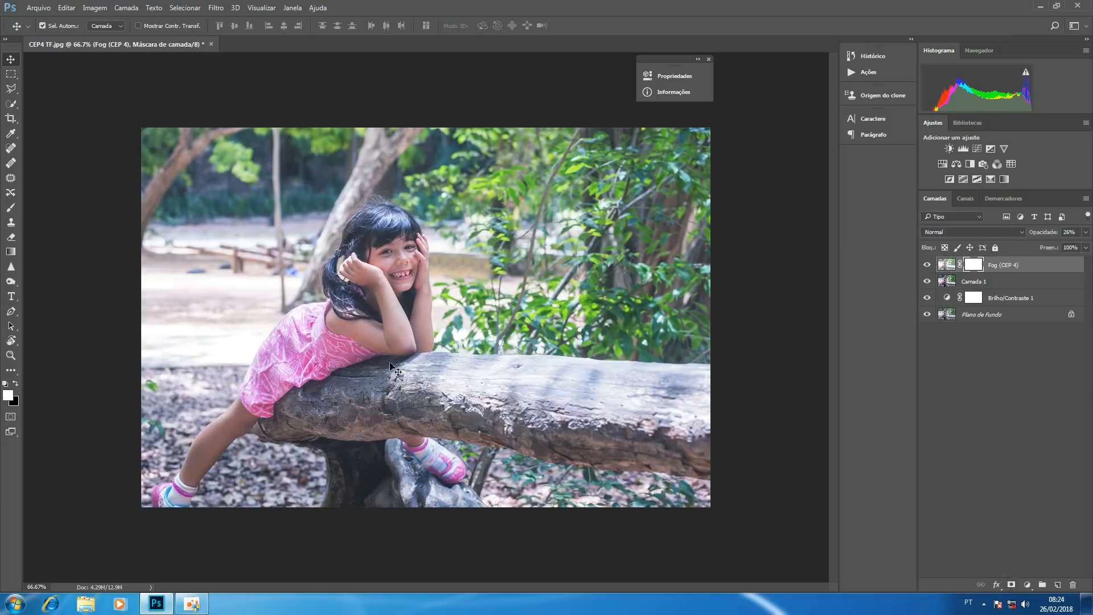
left_click(11, 208)
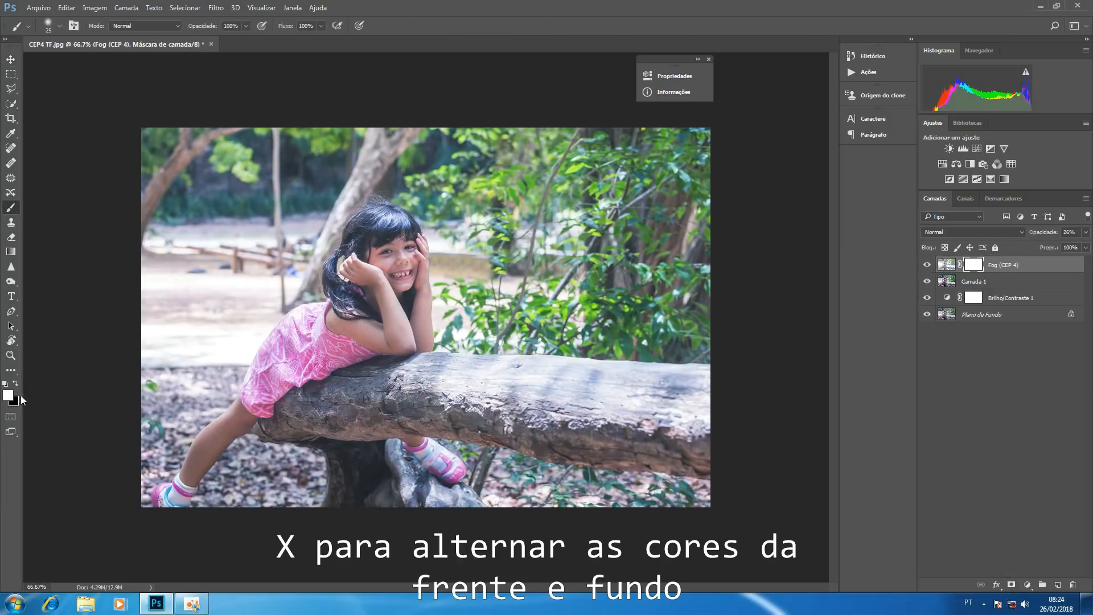
key("x")
left_click(246, 25)
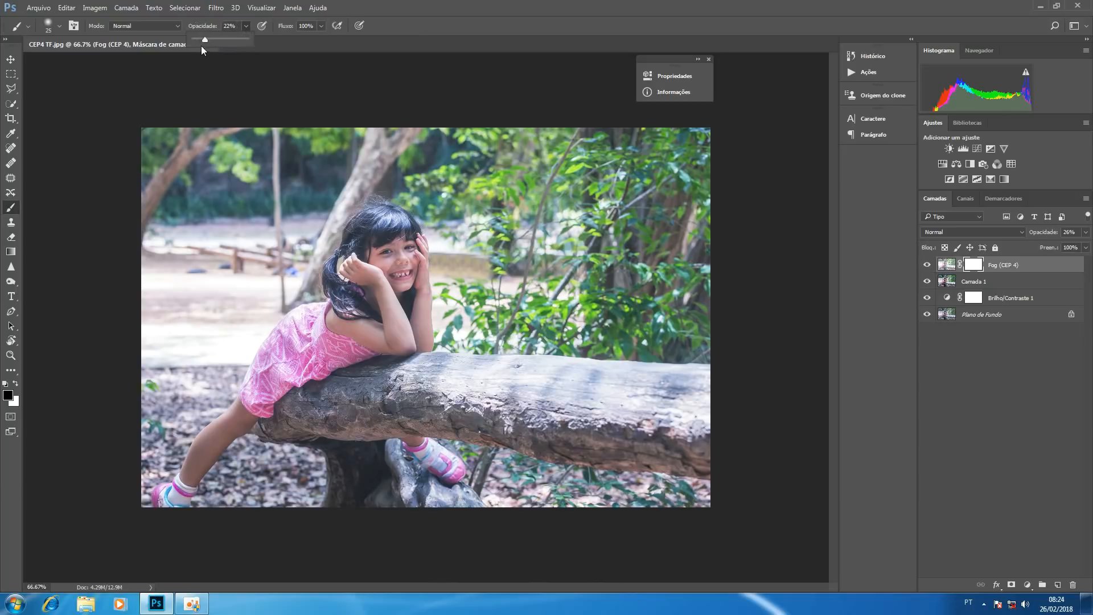
left_click(436, 248)
left_click(60, 27)
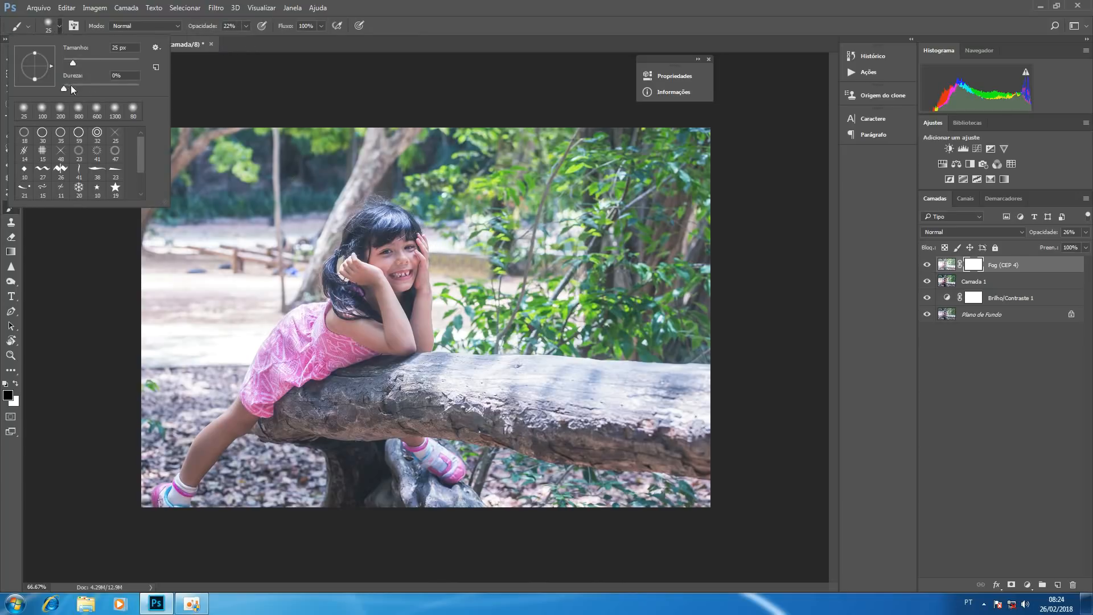
left_click(225, 152)
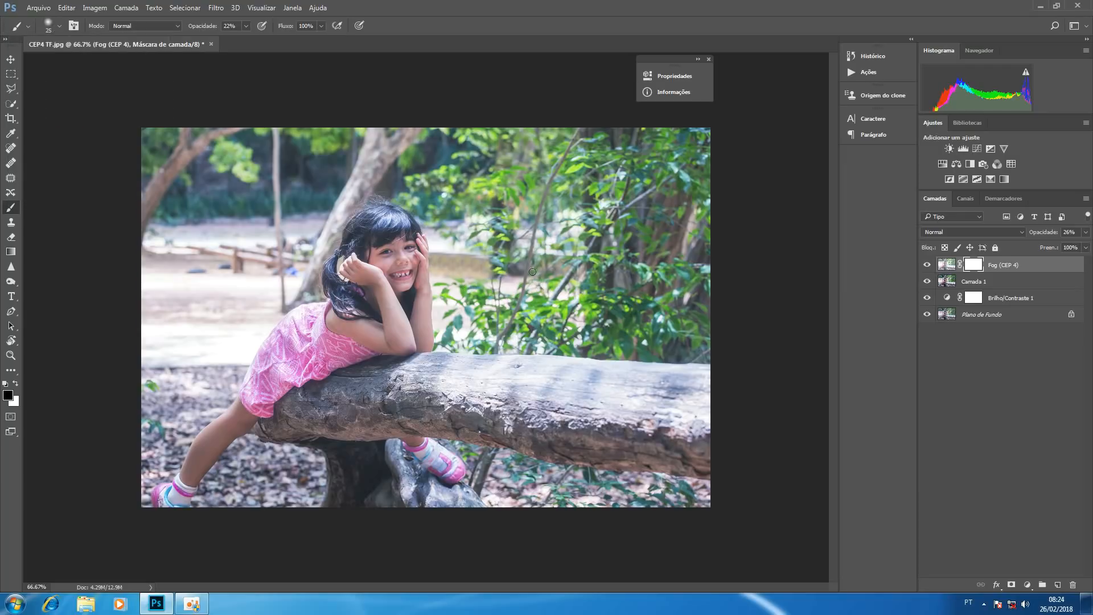
Reduce the fog on the girl's face and body by painting the mask with a 300 px brush, and compare with the Fog layer hidden
key("bracketright")
key("bracketright")
key("bracketright")
key("bracketright")
key("bracketright")
key("bracketright")
key("bracketright")
key("bracketright")
key("bracketright")
key("bracketright")
key("bracketright")
key("bracketright")
key("bracketright")
key("bracketright")
key("bracketright")
key("bracketright")
key("bracketright")
left_click(375, 257)
left_click(378, 256)
left_click(372, 250)
left_click(369, 267)
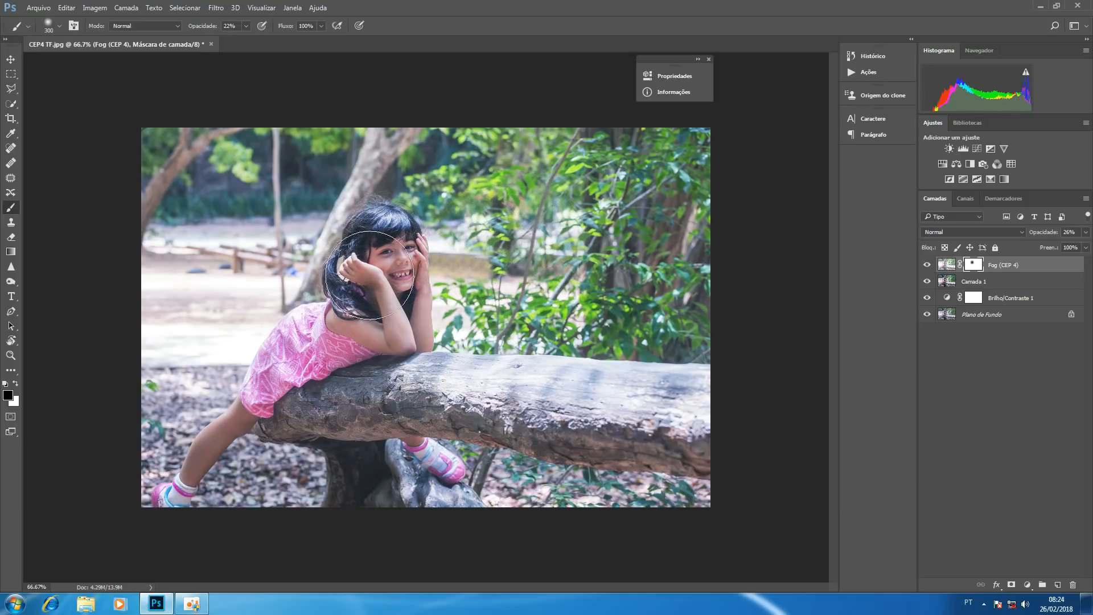
left_click(370, 275)
left_click(332, 334)
left_click(297, 360)
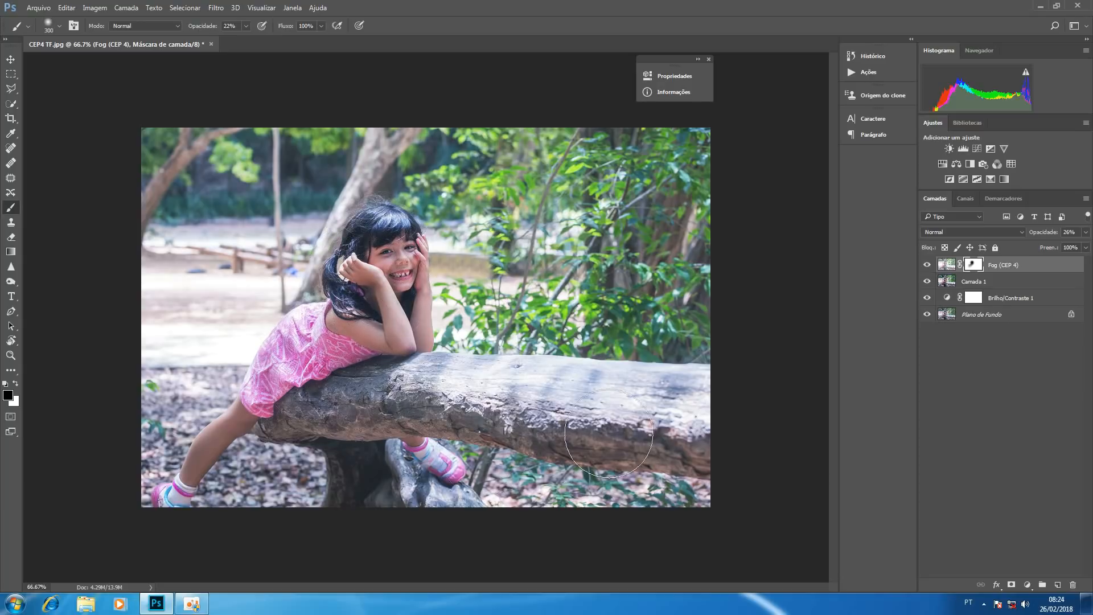
left_click(928, 264)
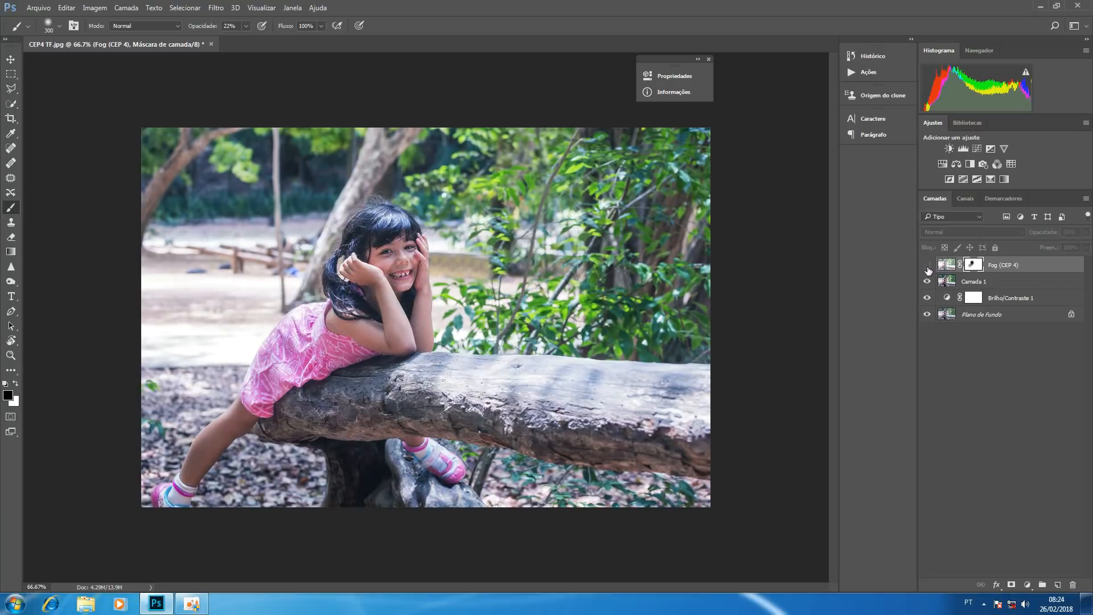
left_click(927, 265)
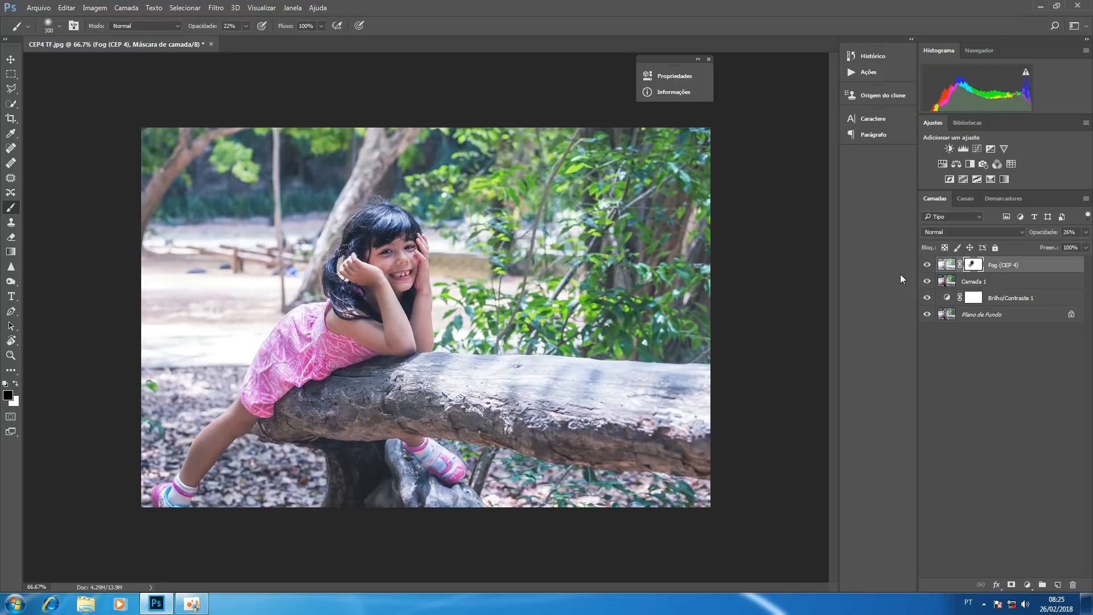
Restore the fog over the girl by painting the layer mask white with the brush at 100% opacity
key("x")
key("0")
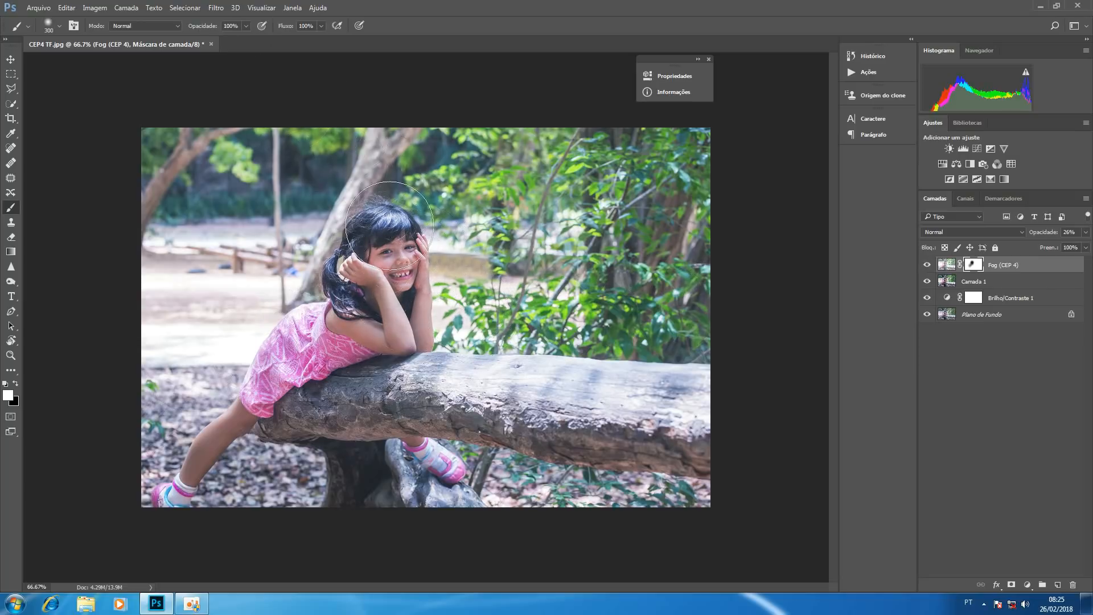
mouse_move(389, 225)
left_mouse_down()
mouse_move(371, 296)
mouse_move(392, 322)
mouse_move(429, 271)
mouse_move(400, 349)
left_mouse_up()
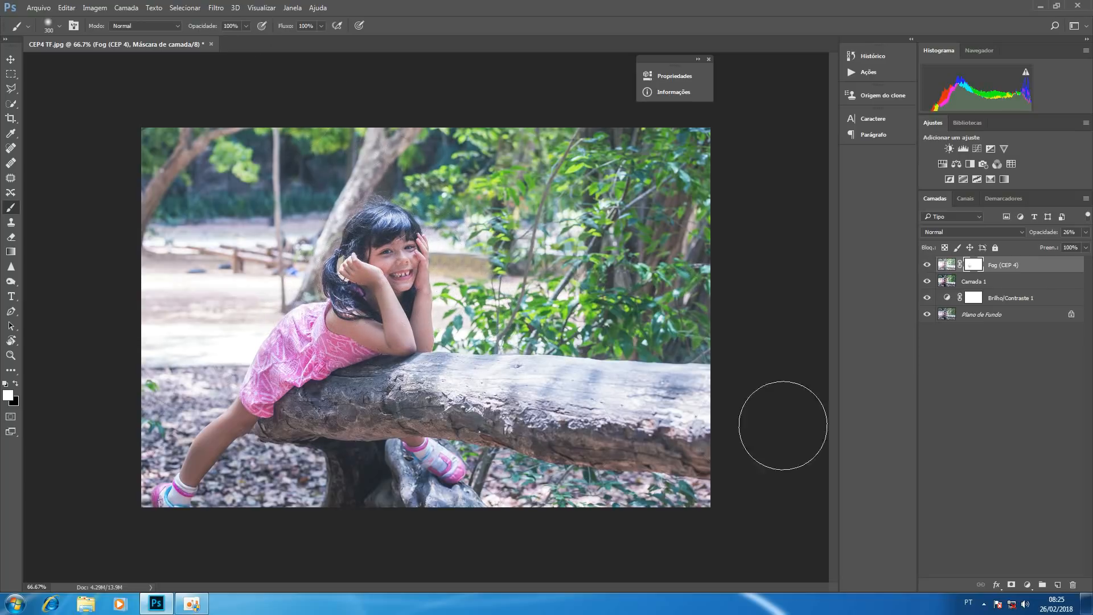